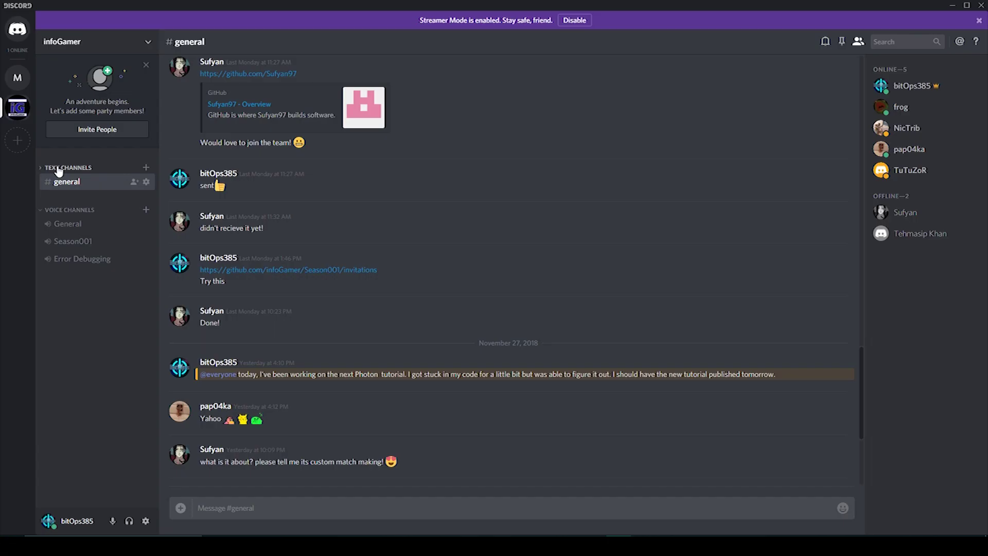
- Expand the server's TEXT CHANNELS category in Discord to list all channels
left_click(58, 168)
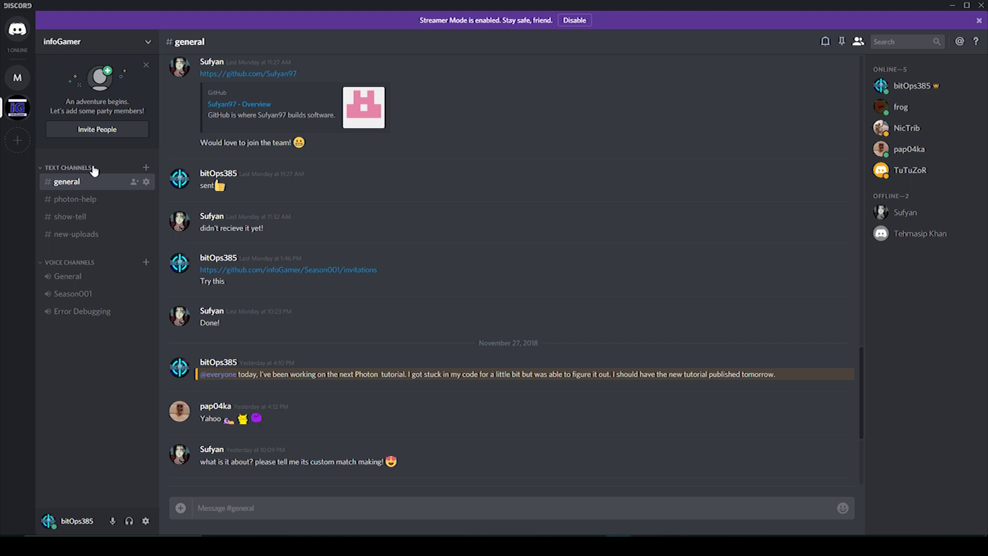
- Scroll through the #general channel's conversation history
scroll(368, 202, "up", 7)
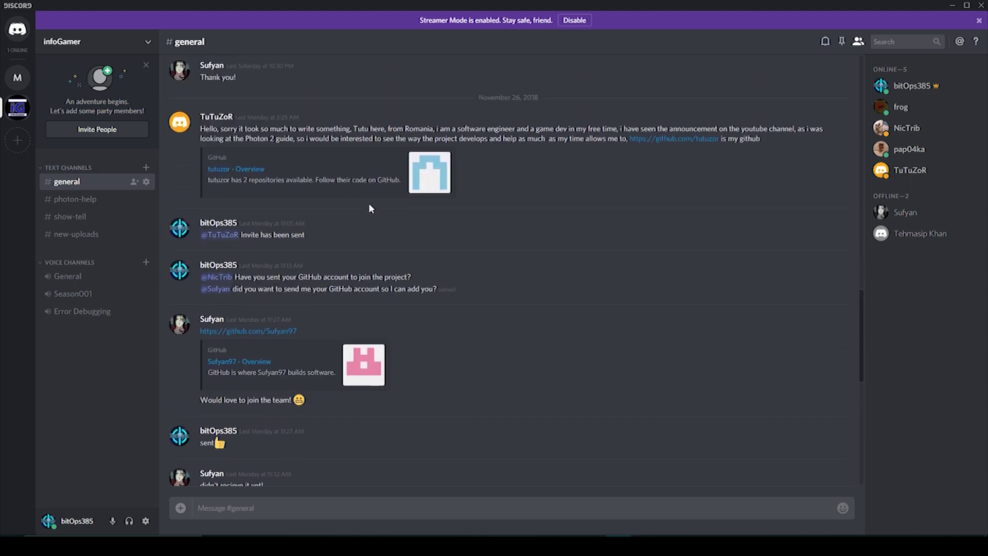
scroll(369, 204, "up", 15)
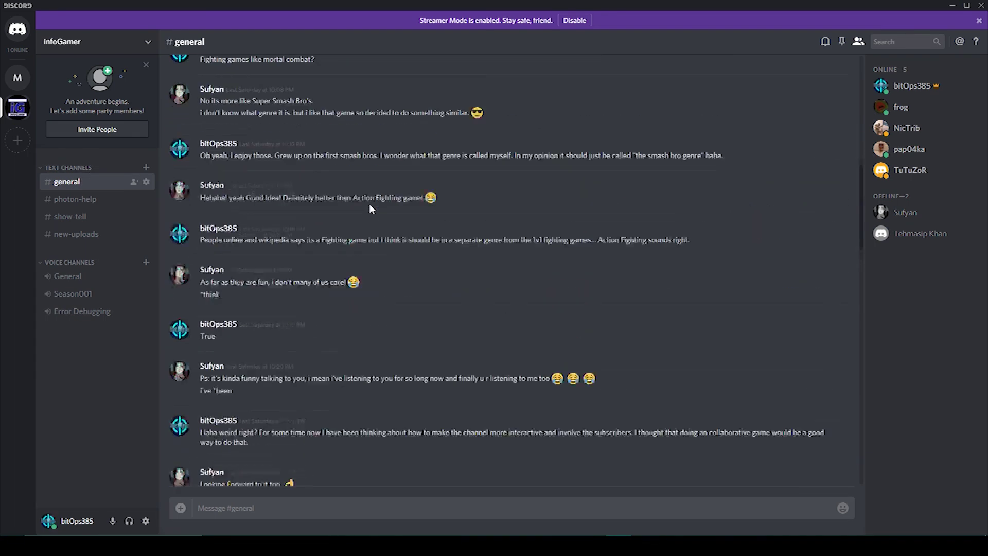
scroll(369, 208, "up", 15)
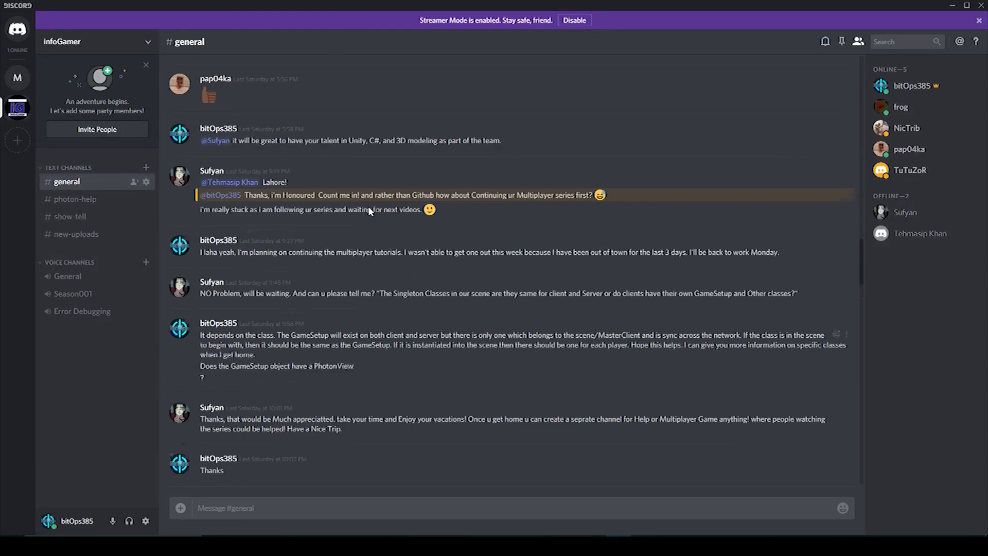
scroll(368, 210, "up", 5)
scroll(368, 210, "down", 6)
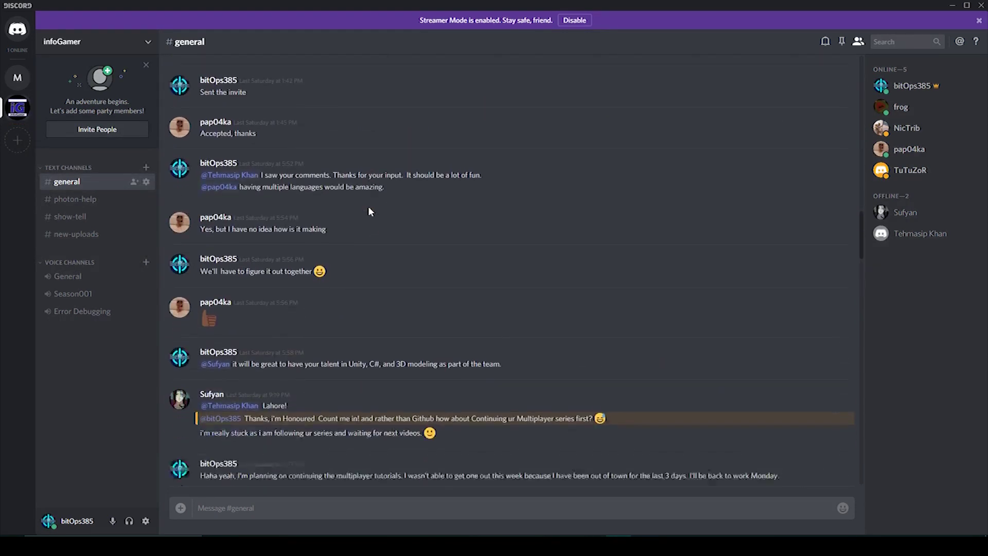
scroll(368, 208, "down", 6)
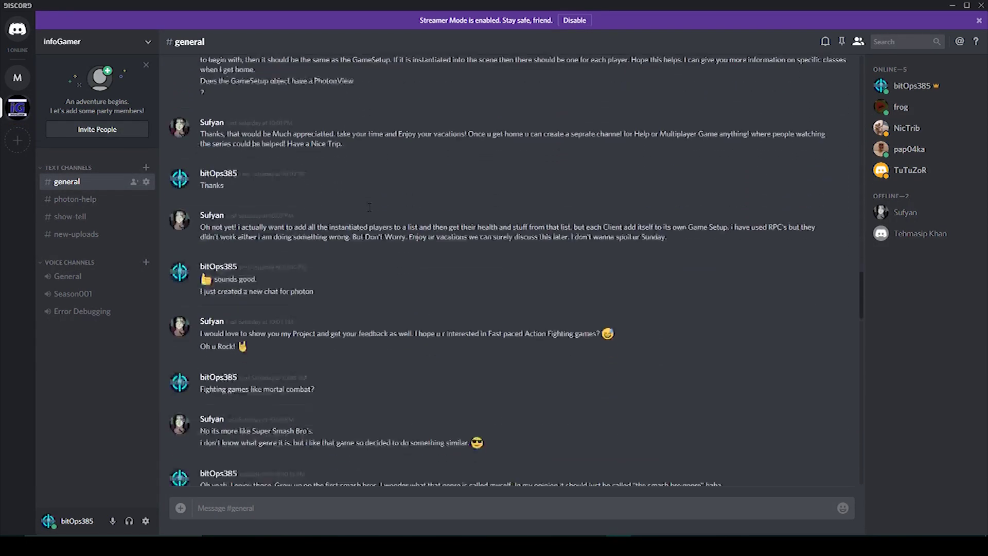
scroll(369, 209, "down", 5)
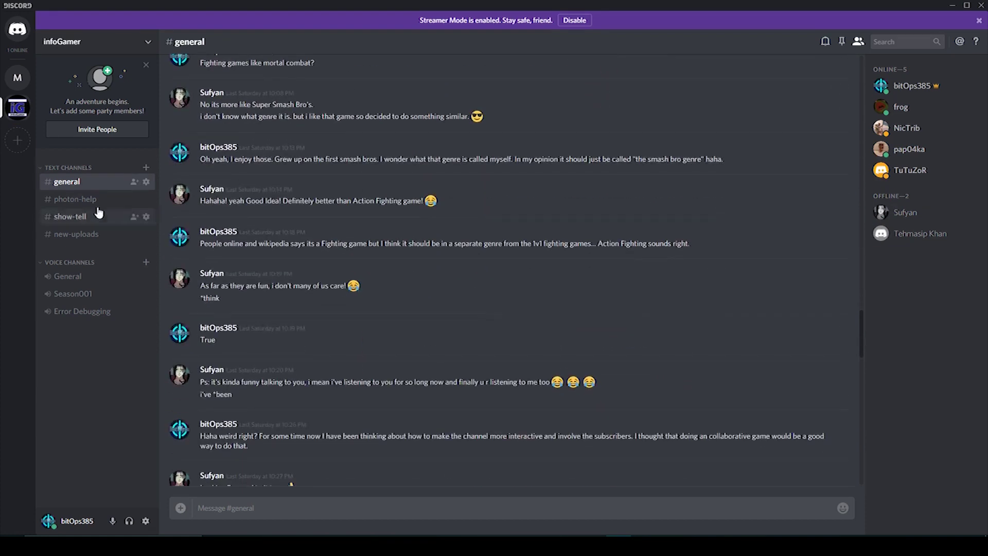
- Switch to #photon-help, browse its history and open the collaboration project video
left_click(75, 206)
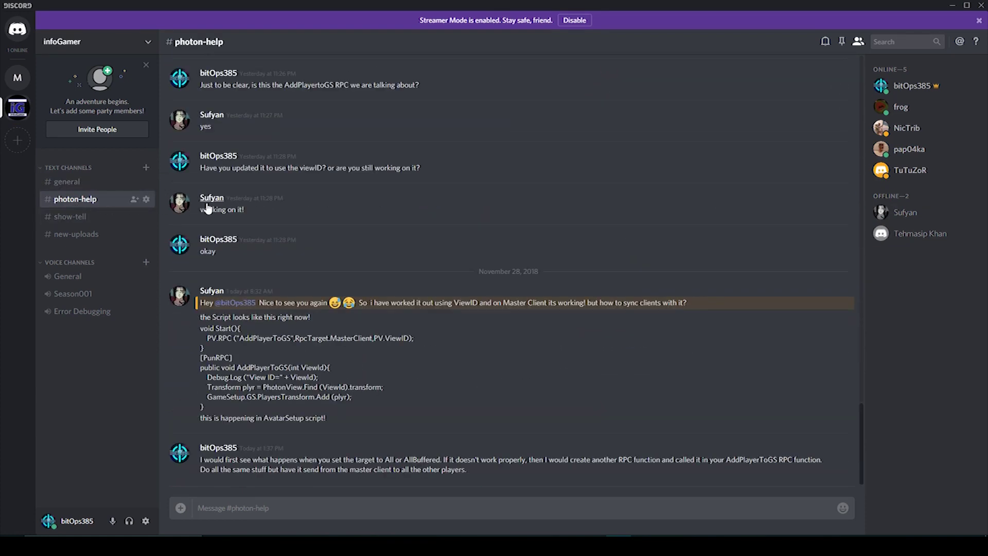
scroll(304, 230, "up", 6)
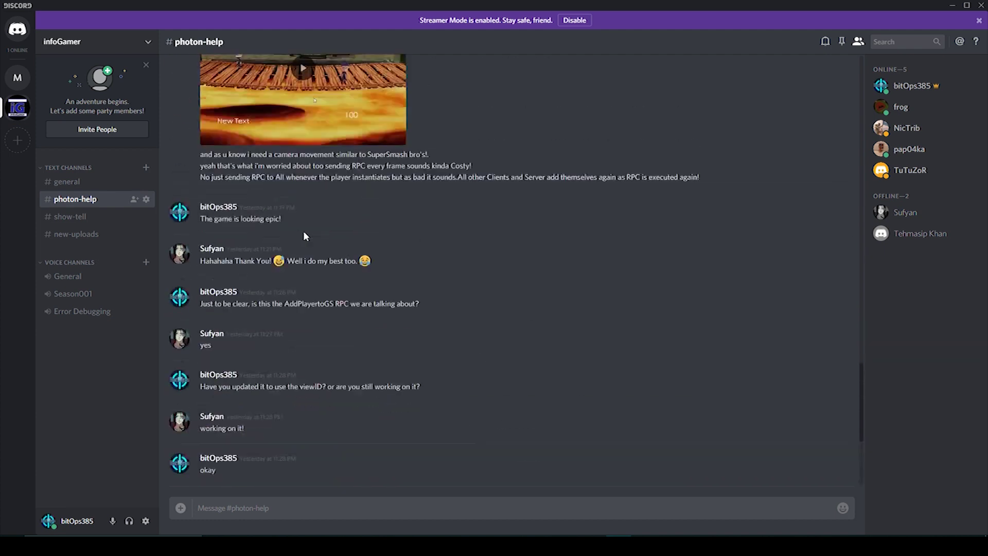
scroll(304, 231, "up", 15)
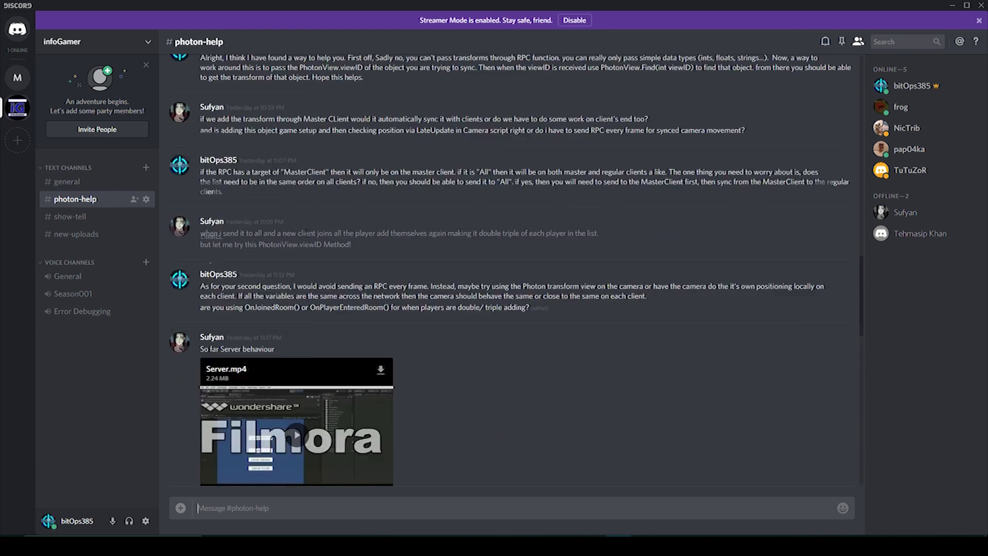
scroll(303, 231, "up", 15)
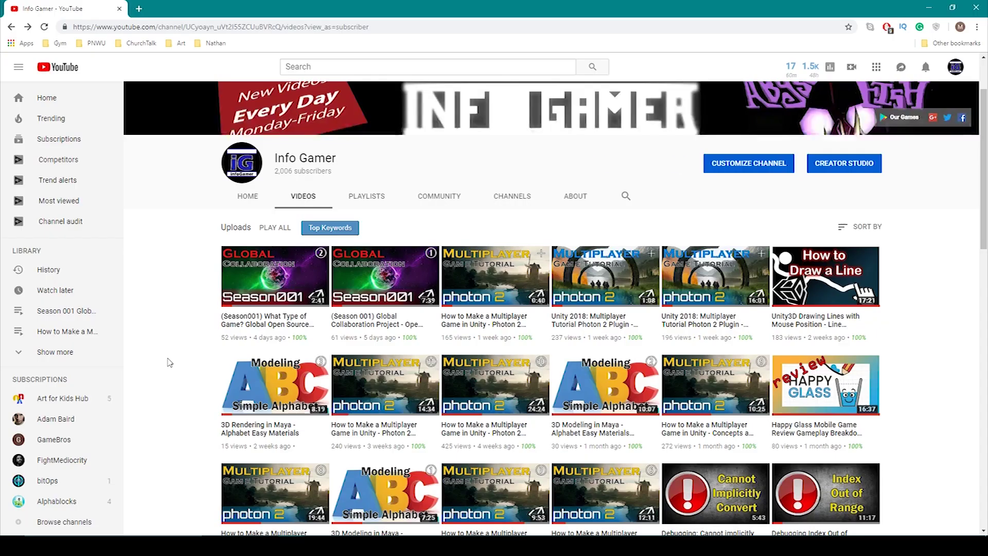
left_click(378, 268)
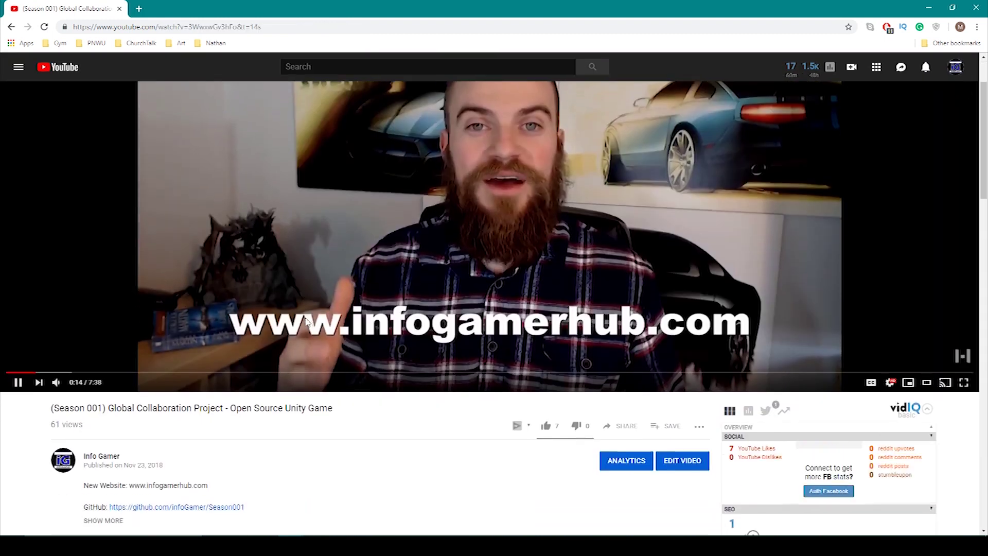
- Pause the video and follow the description's discord.gg invite through to Discord
left_click(335, 249)
scroll(329, 257, "down", 3)
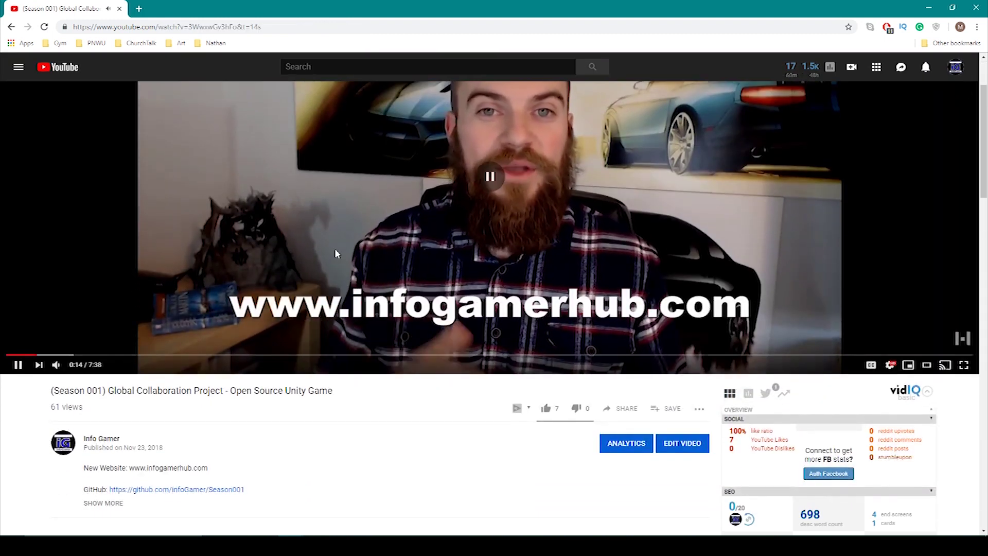
left_click(111, 400)
scroll(128, 368, "down", 2)
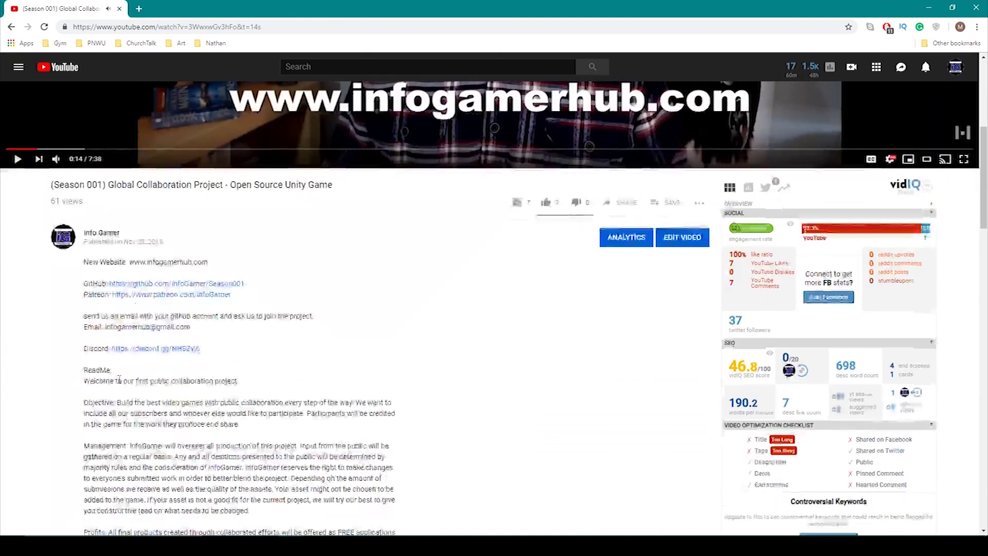
scroll(129, 366, "down", 1)
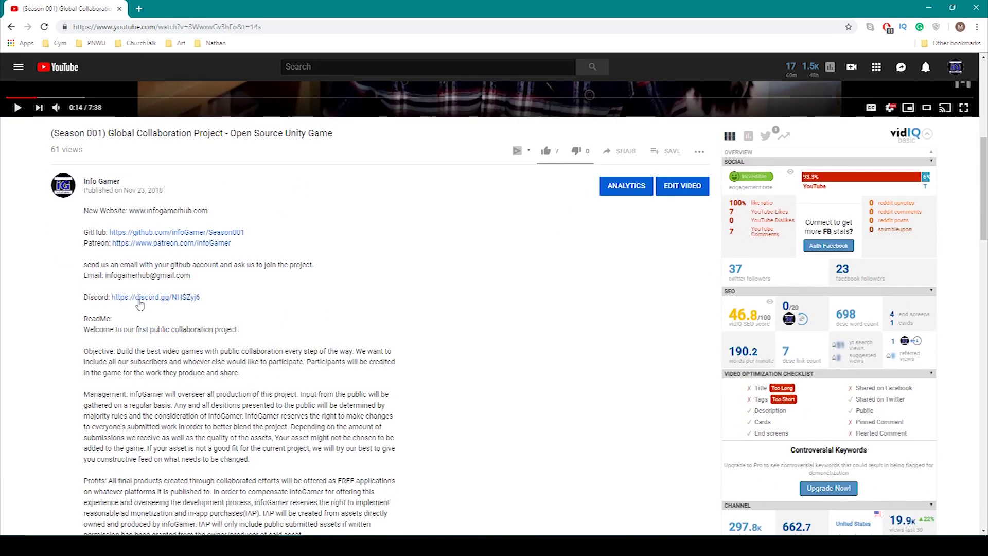
left_click(148, 297)
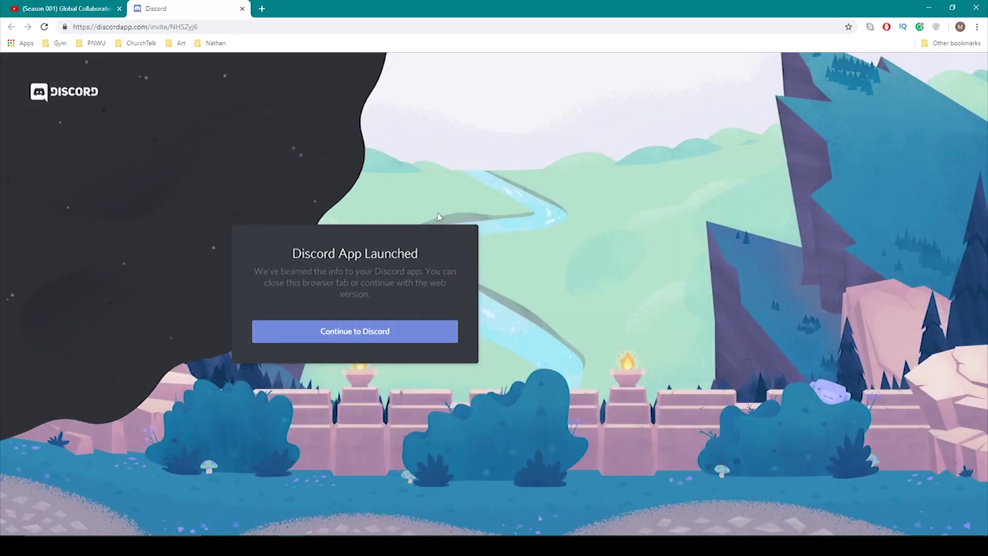
left_click(335, 330)
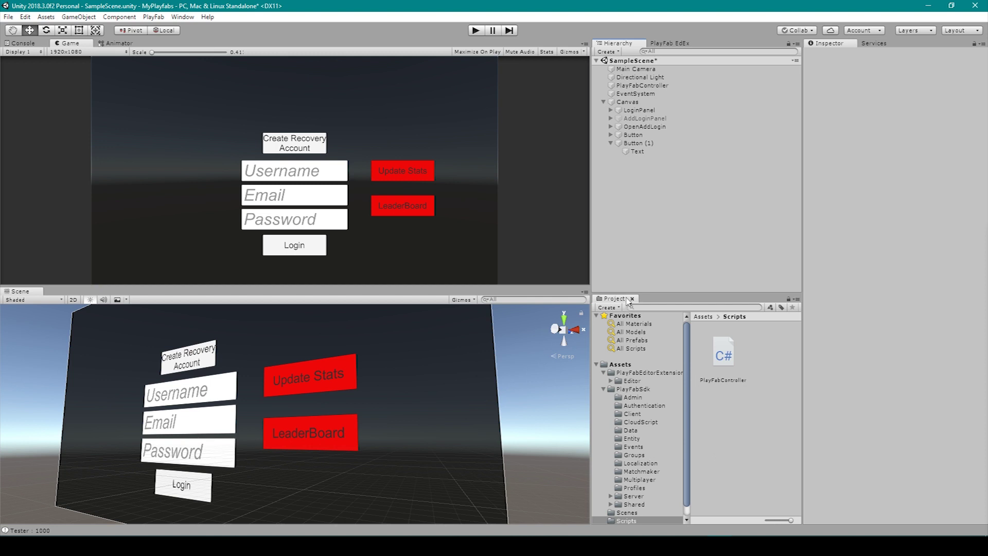
- Create a UI Panel under Canvas and rename it LeadboardPanel
left_click(636, 103)
right_click(636, 103)
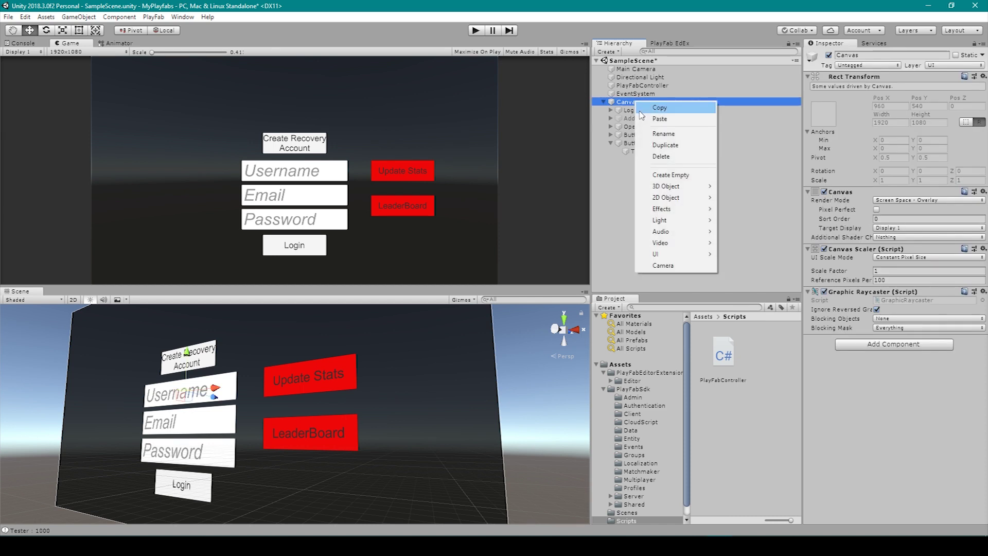
mouse_move(696, 254)
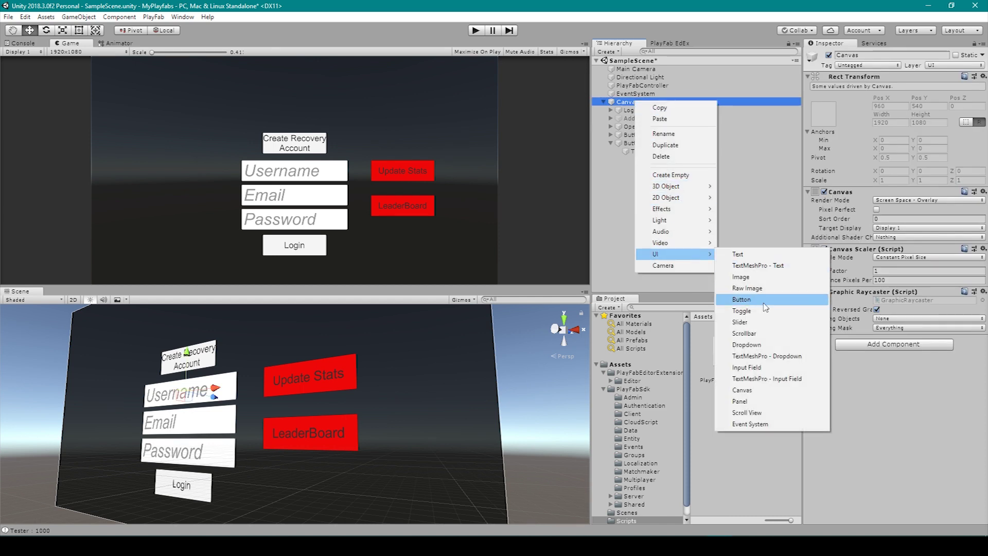
left_click(747, 402)
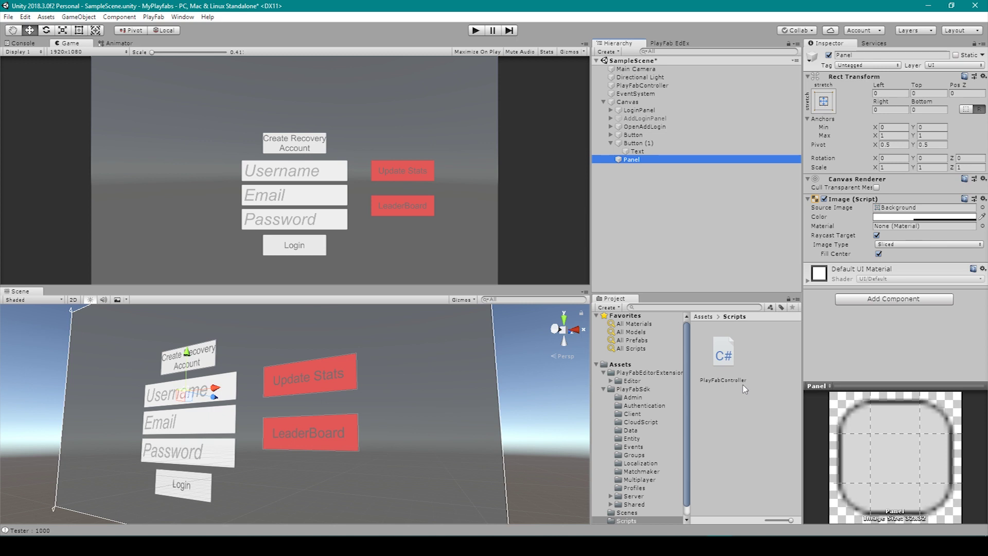
left_click(641, 161)
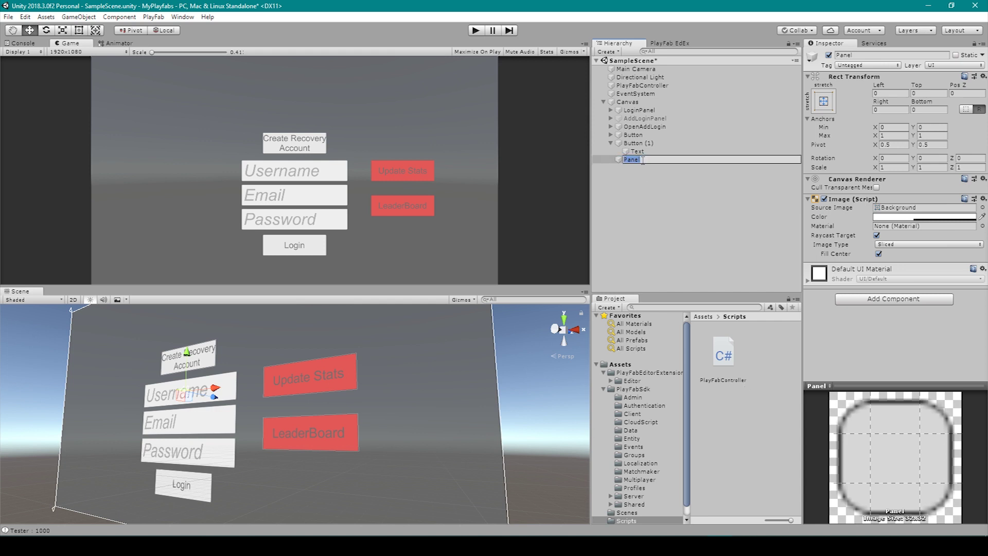
type("LeadboardPanel")
key("Return")
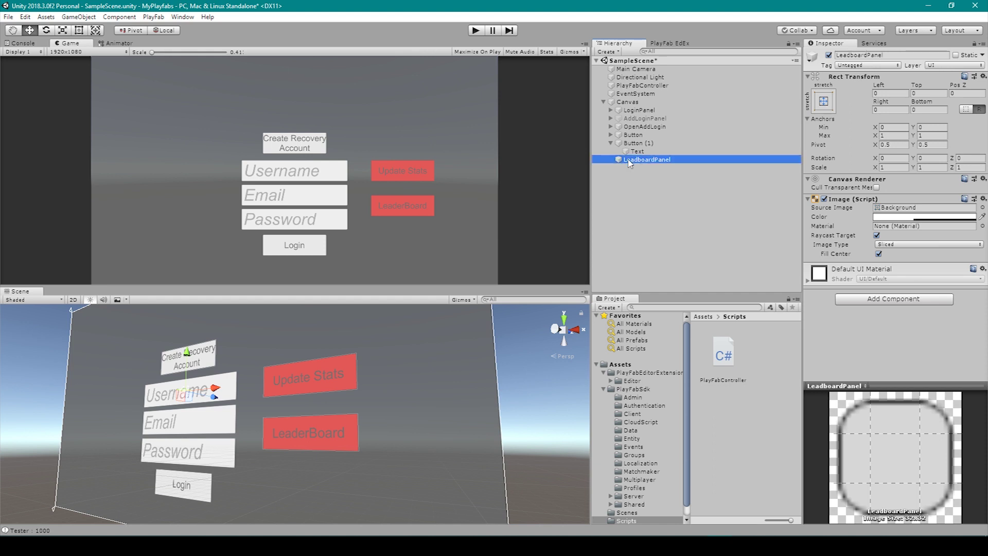
- Add a UI Text reading 'Global High Score' with Best Fit, max size 100
right_click(628, 163)
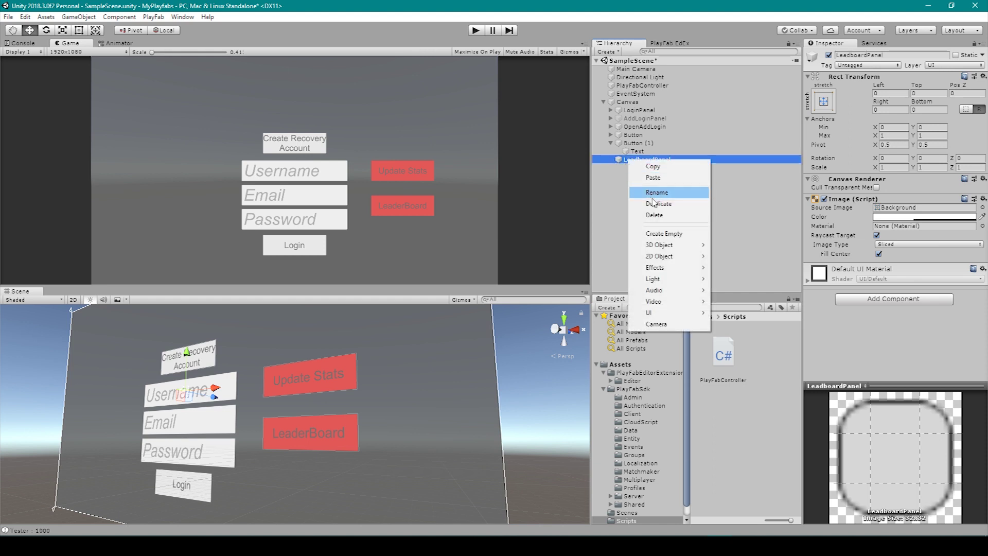
mouse_move(664, 312)
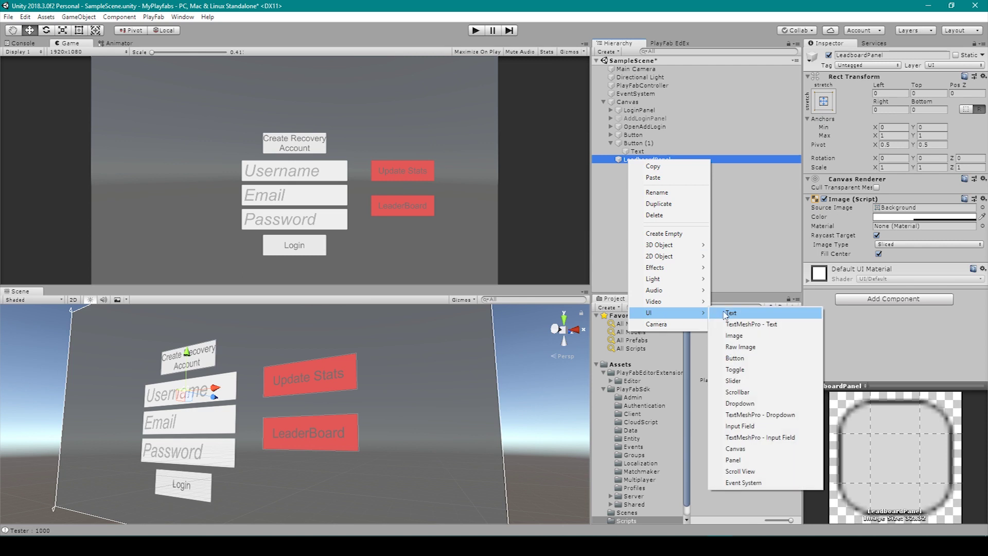
left_click(740, 313)
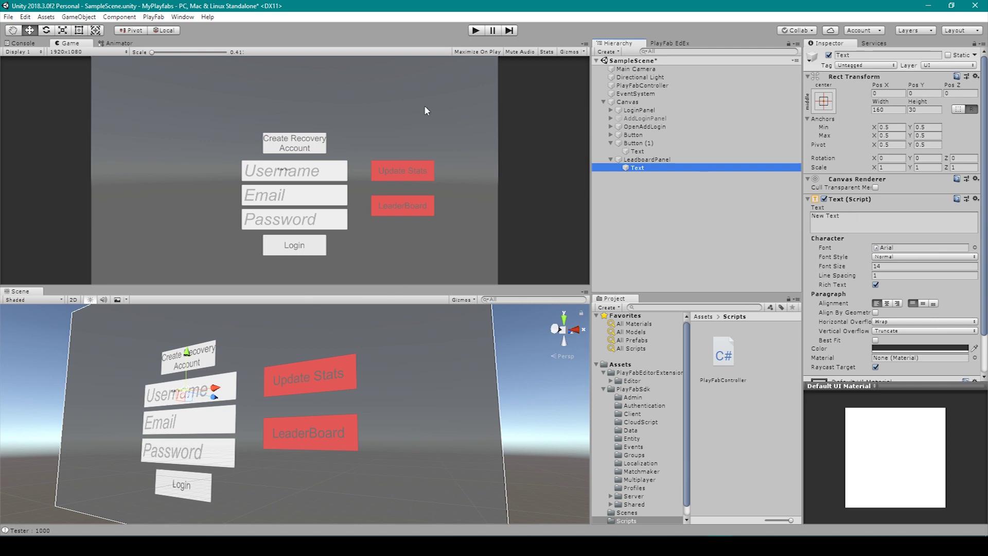
left_click(864, 217)
type("He")
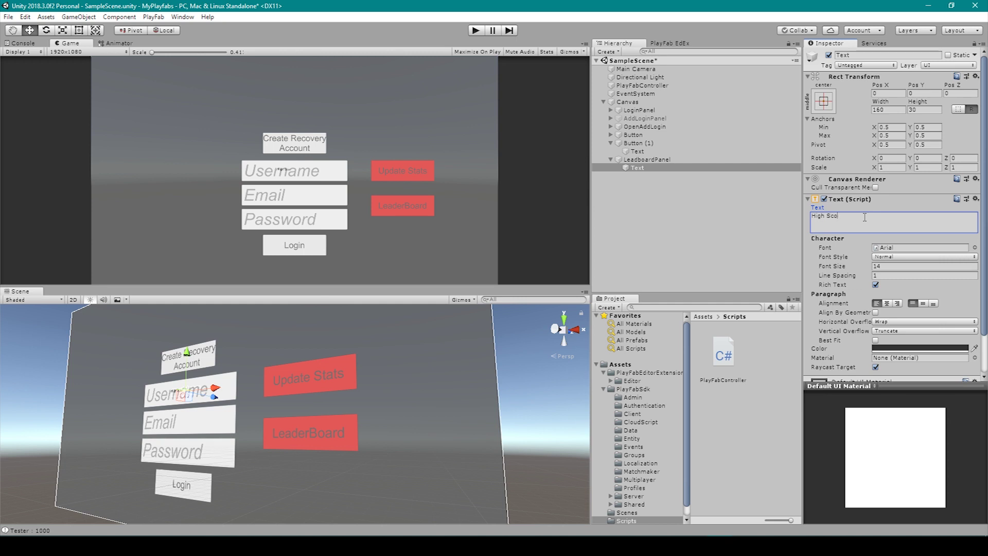
type("gh Score")
left_click(812, 216)
type("Global")
left_click(875, 340)
left_click(884, 359)
type("100")
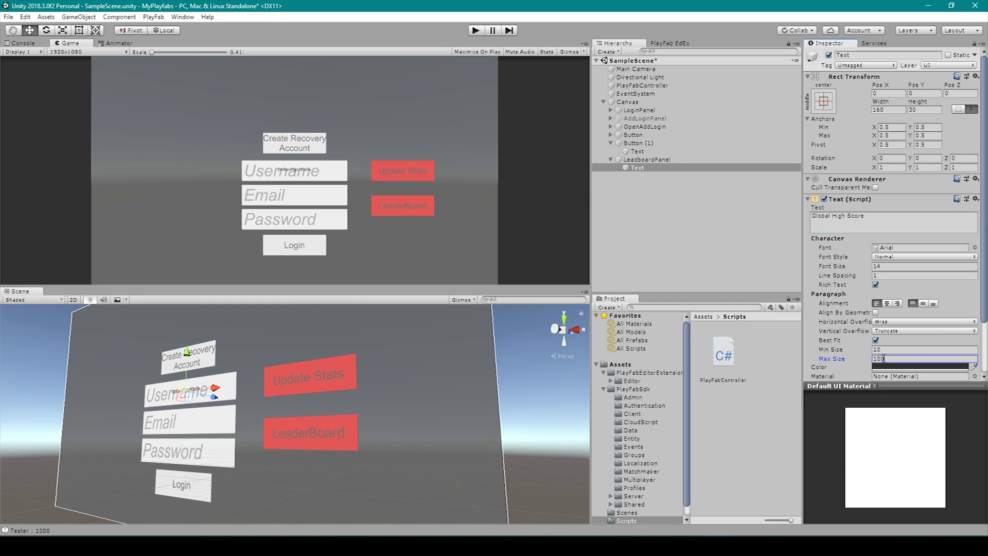
- Size the text box 1000 × 200 and anchor it top-centre
left_click(924, 110)
type("200")
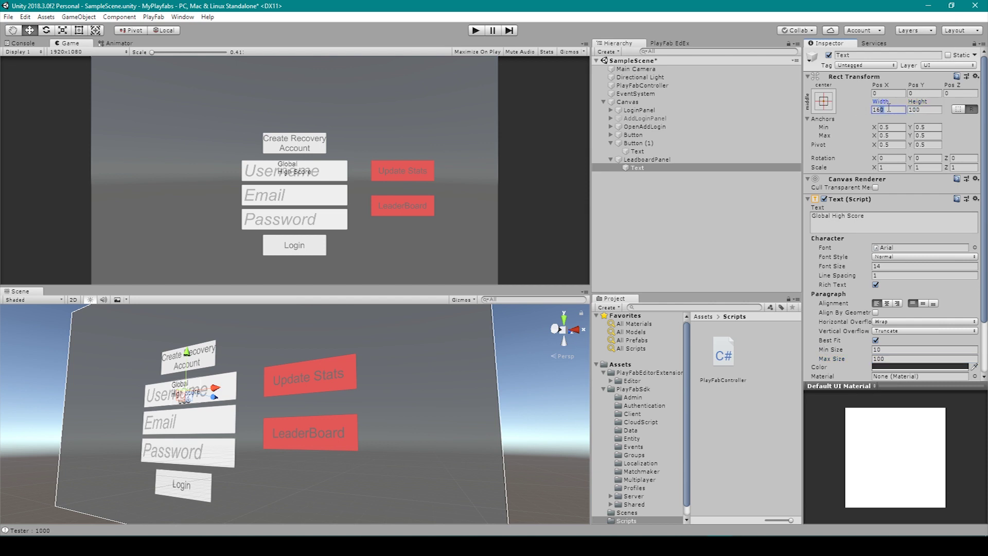
key("shift+Tab")
type("200")
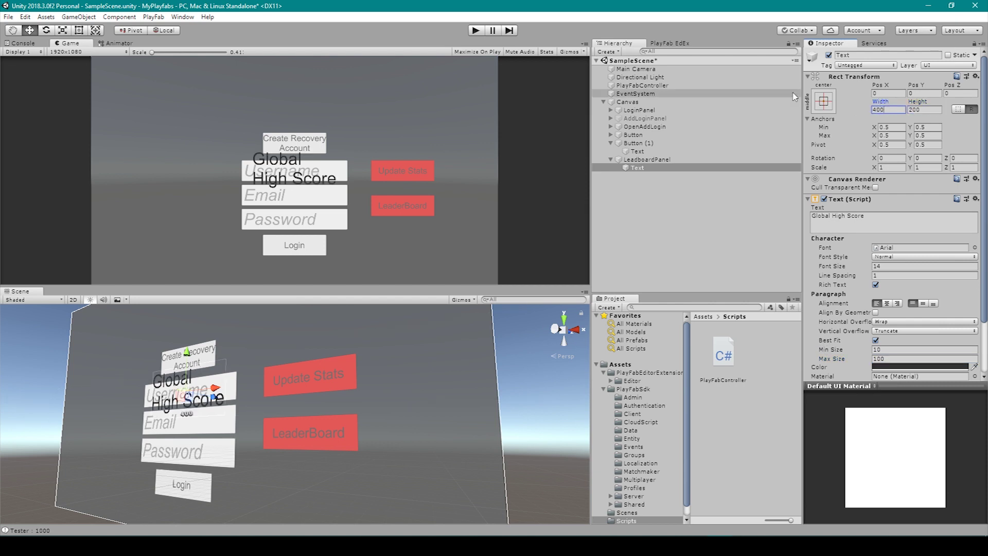
key("BackSpace")
key("BackSpace")
key("BackSpace")
type("300")
key("BackSpace")
key("BackSpace")
key("BackSpace")
type("1000")
left_click(823, 101)
left_click_drag(912, 85, 702, 176)
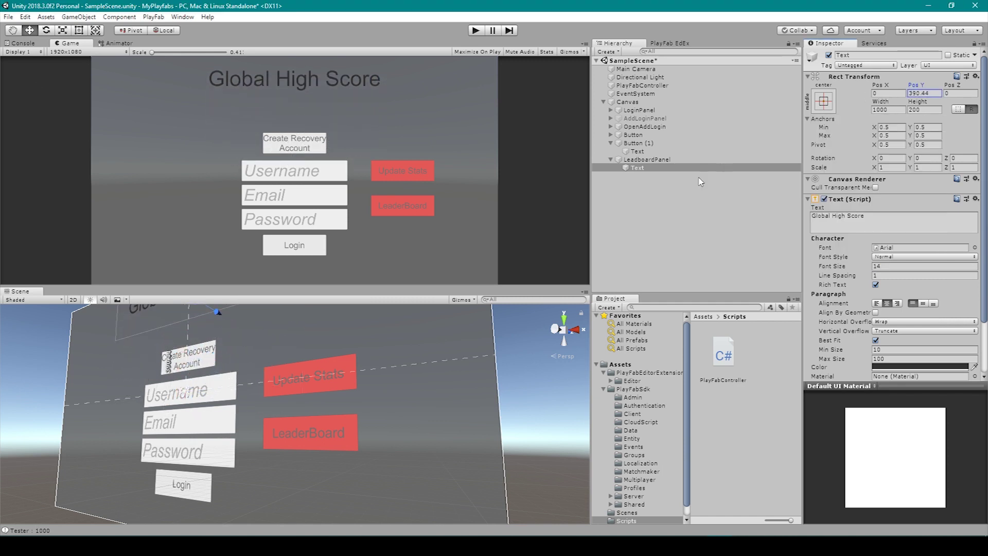
left_click(823, 101)
left_click(873, 145)
- Rename the text object to Title
key("F2")
type("Title")
key("Return")
key("Up")
- Raise the LeadboardPanel colour's alpha to make the panel more opaque
left_click(920, 216)
left_click_drag(730, 284, 772, 284)
left_click(657, 235)
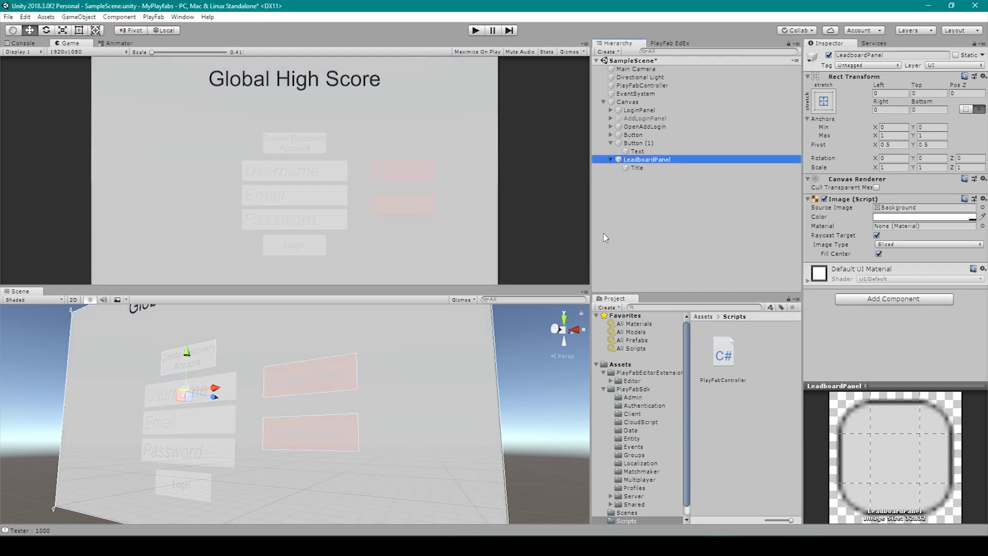
- Add a UI Image under LeadboardPanel and name it ScrollView
right_click(655, 165)
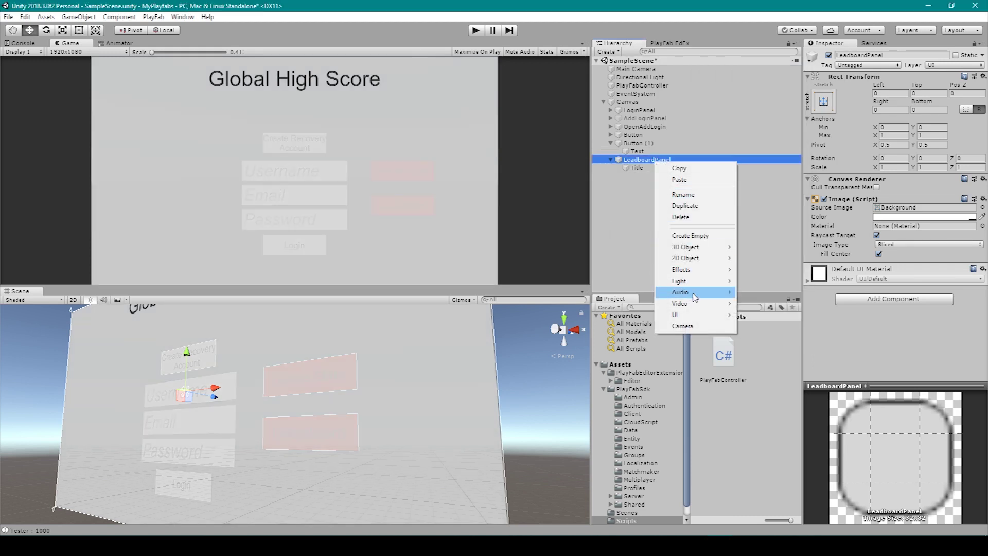
mouse_move(692, 320)
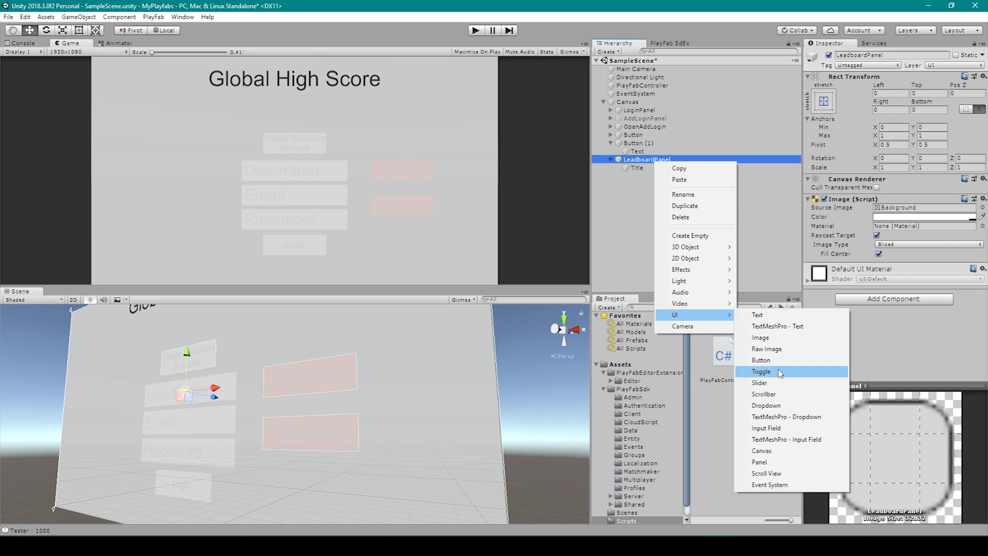
left_click(776, 341)
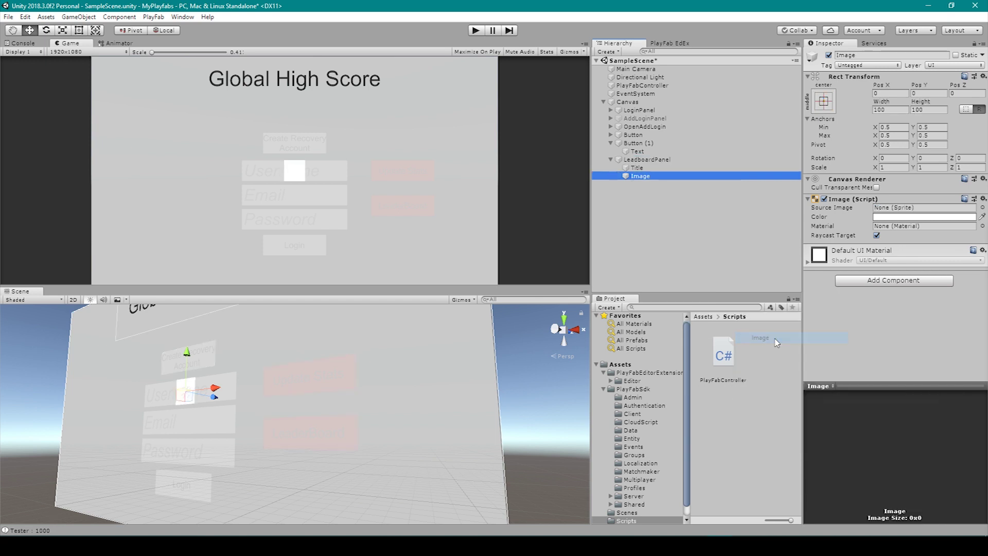
left_click(637, 178)
type("Scroll")
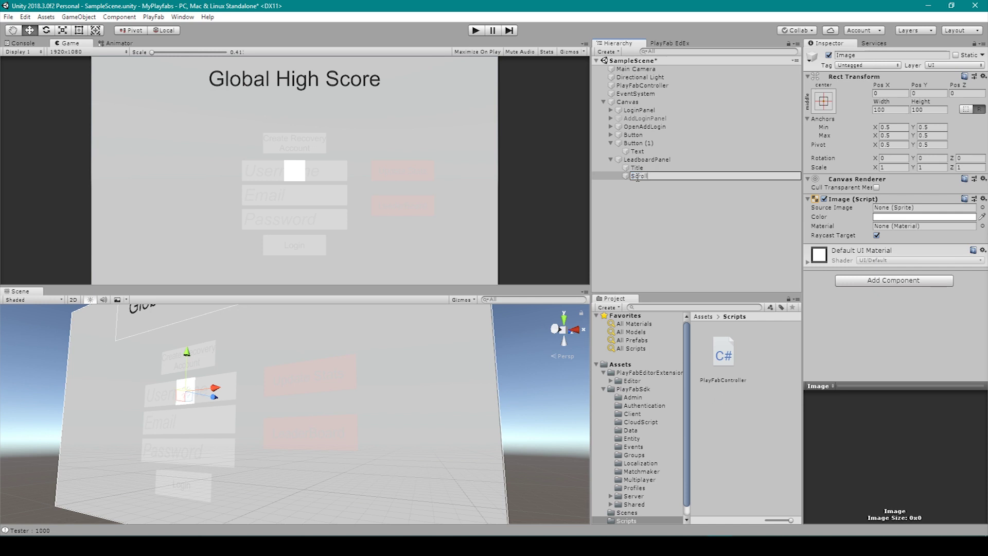
type("View")
key("Return")
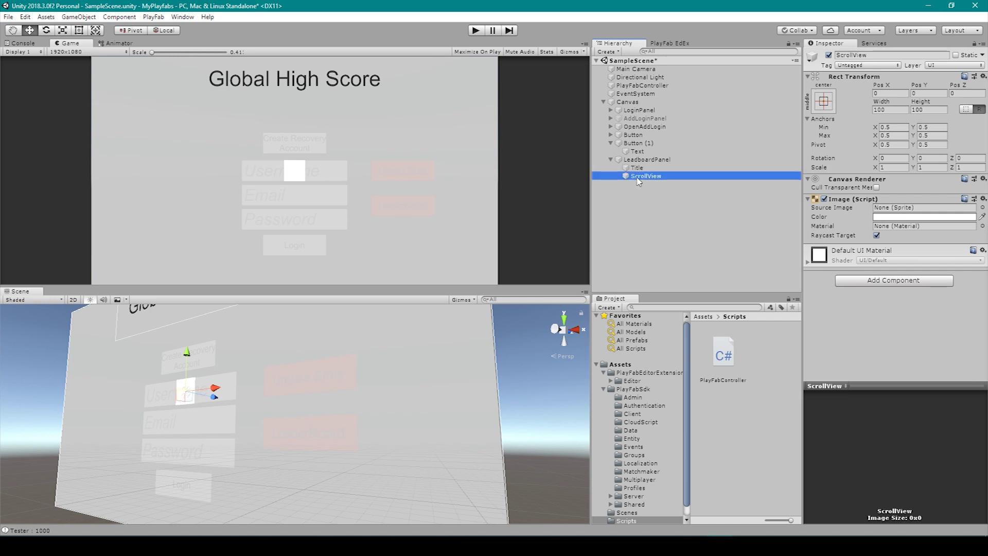
- Make ScrollView black and stretch it with 200 left/top/right and 100 bottom margins
left_click(885, 218)
left_click_drag(733, 170, 719, 188)
left_click(823, 100)
left_click(944, 231, "alt")
type("200")
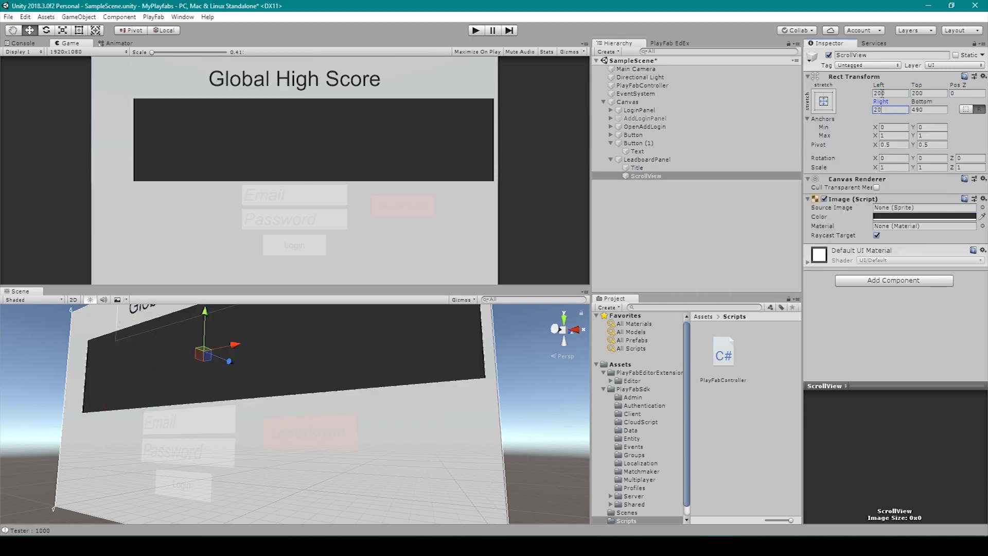
type("100")
left_click(649, 176)
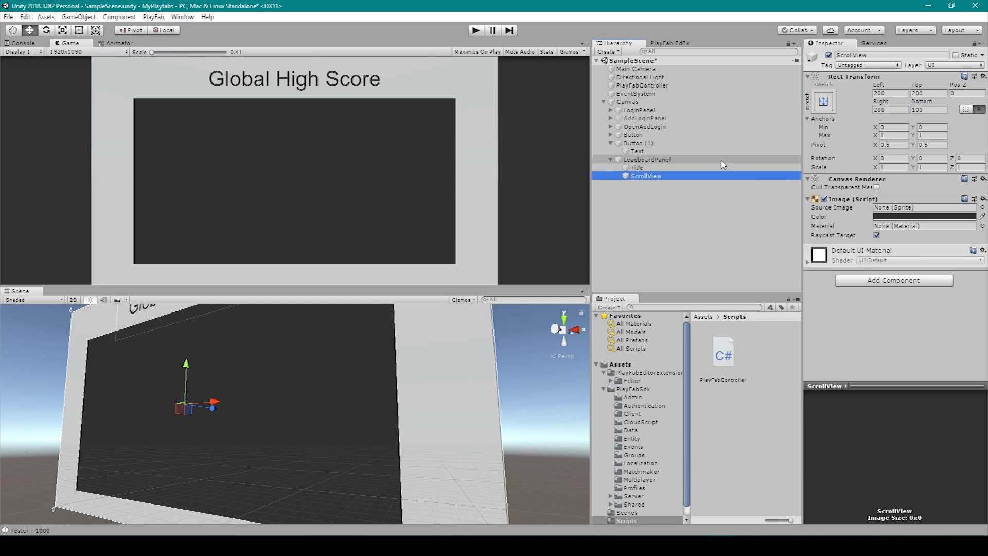
- Add Scroll Rect ('sc') and Mask ('mas') components to ScrollView
left_click(885, 283)
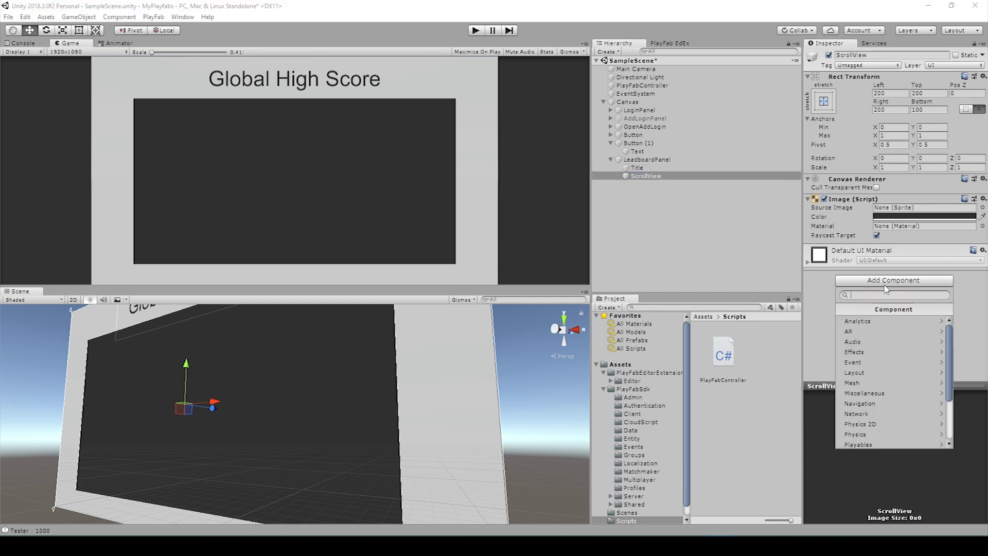
type("sc")
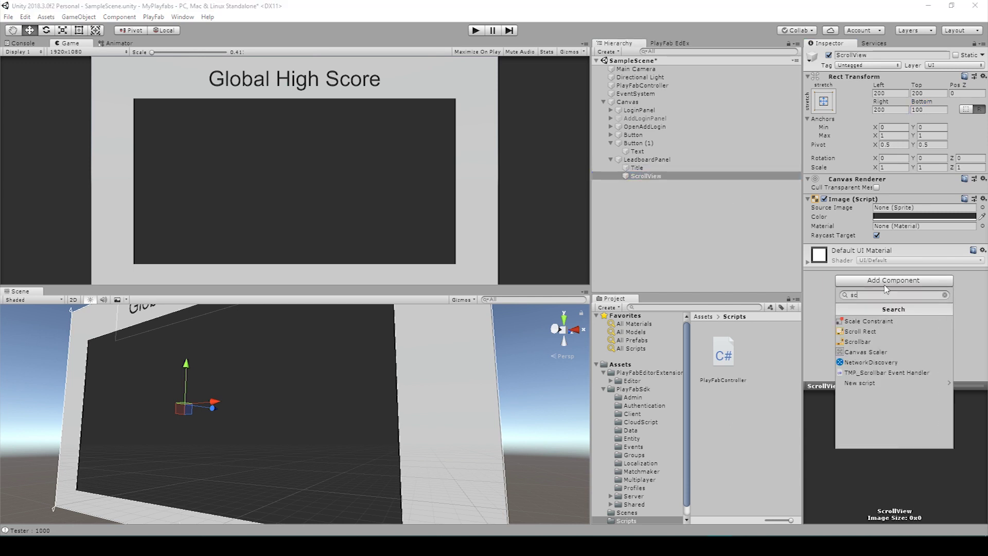
left_click(903, 332)
left_click(887, 367)
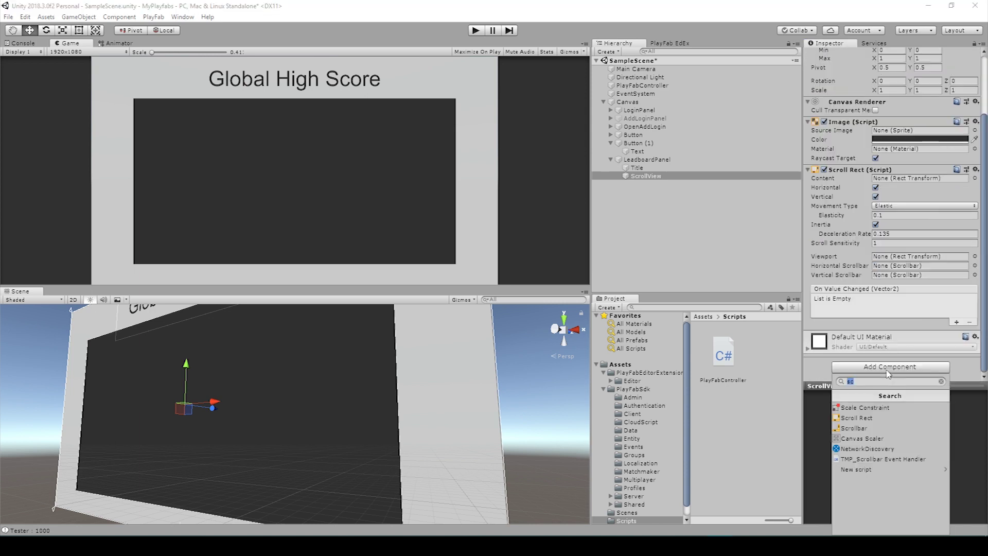
type("ma")
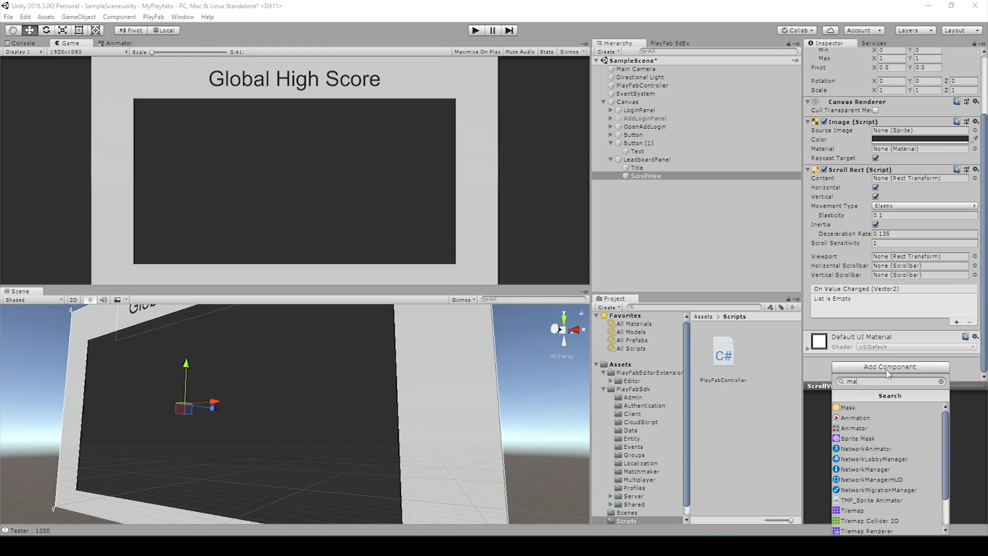
type("s")
left_click(862, 406)
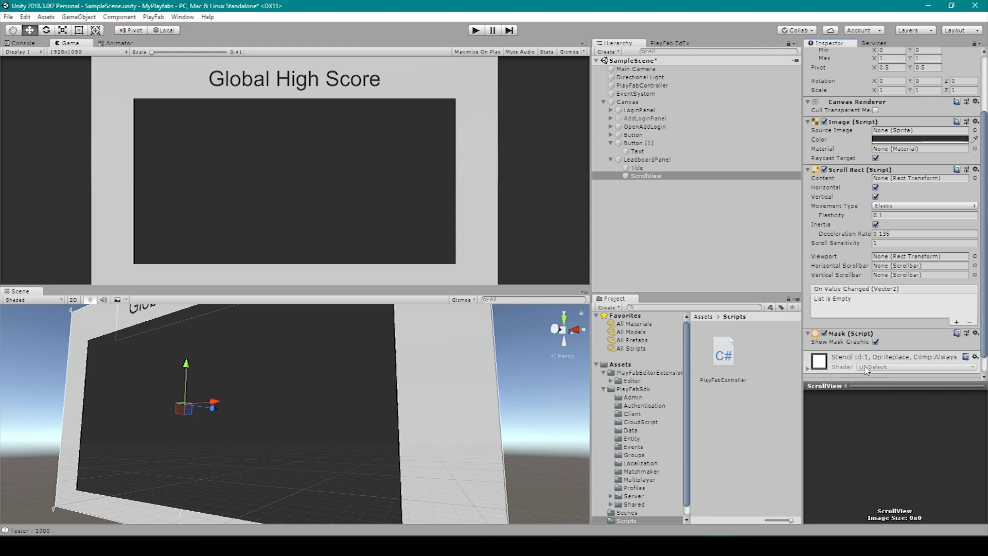
- Create a UI Image under ScrollView and rename it LayoutGroup
right_click(644, 177)
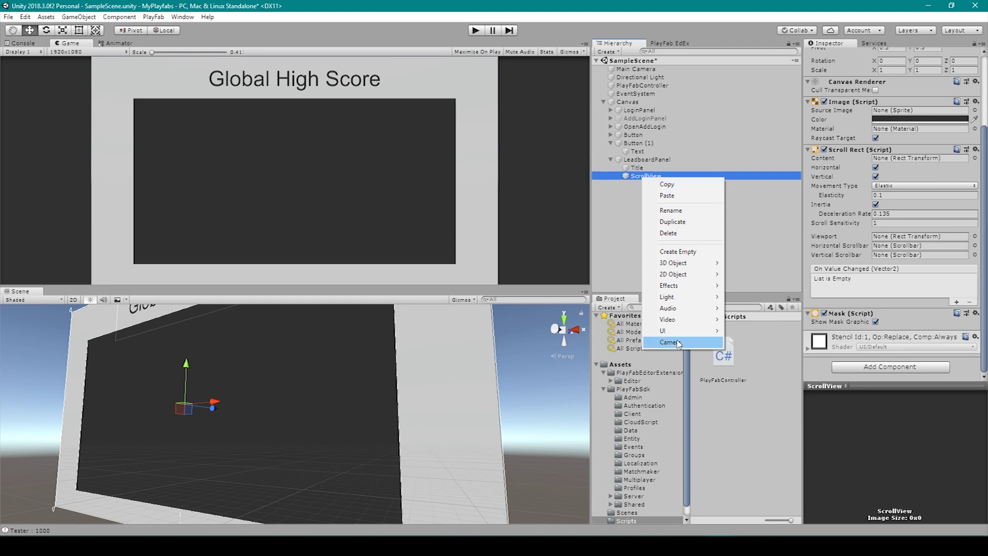
mouse_move(674, 331)
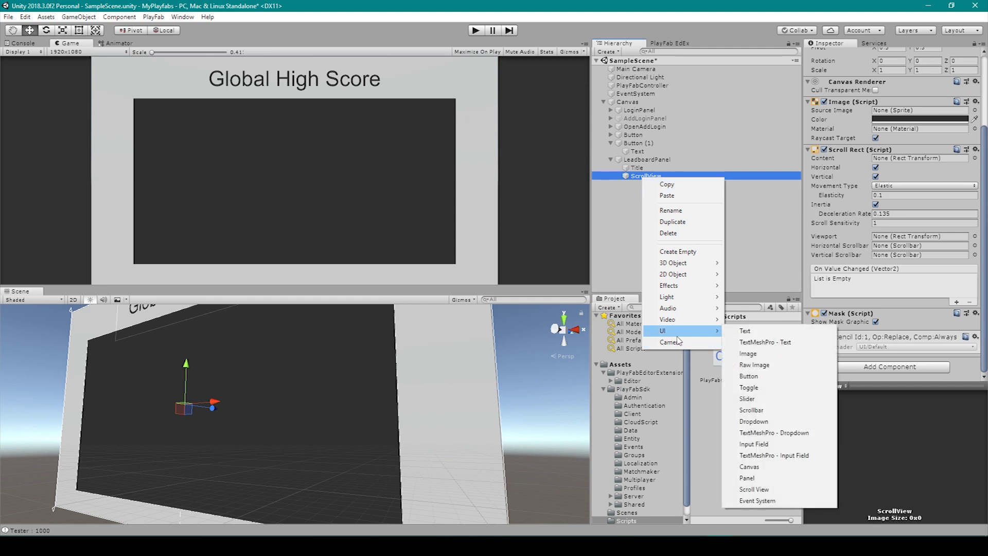
left_click(745, 354)
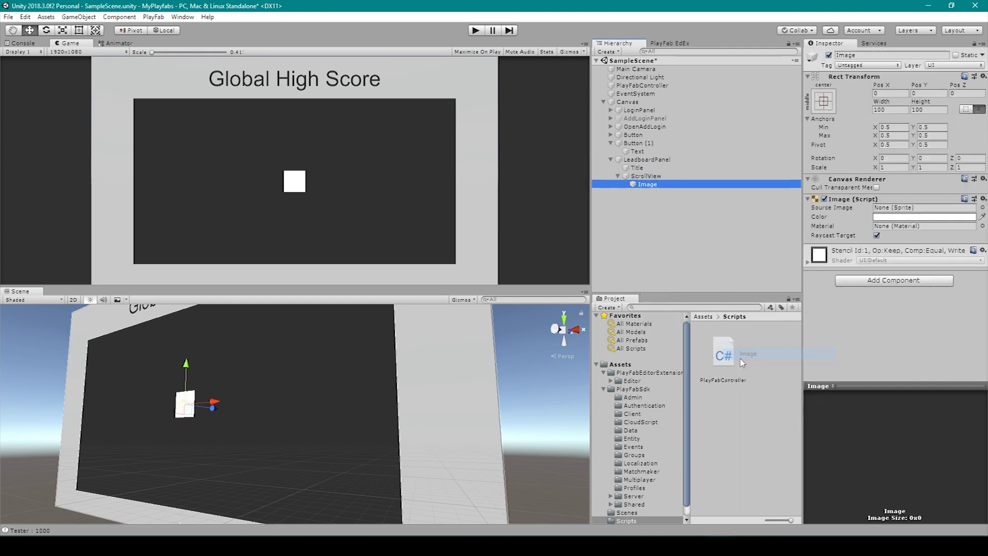
left_click(646, 185)
type("Lo")
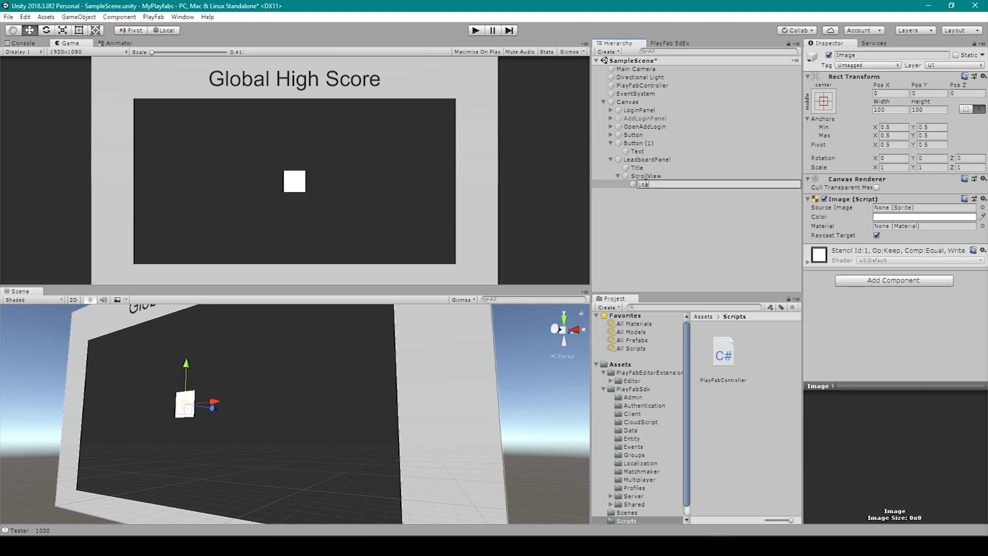
type("youtGroup")
key("Return")
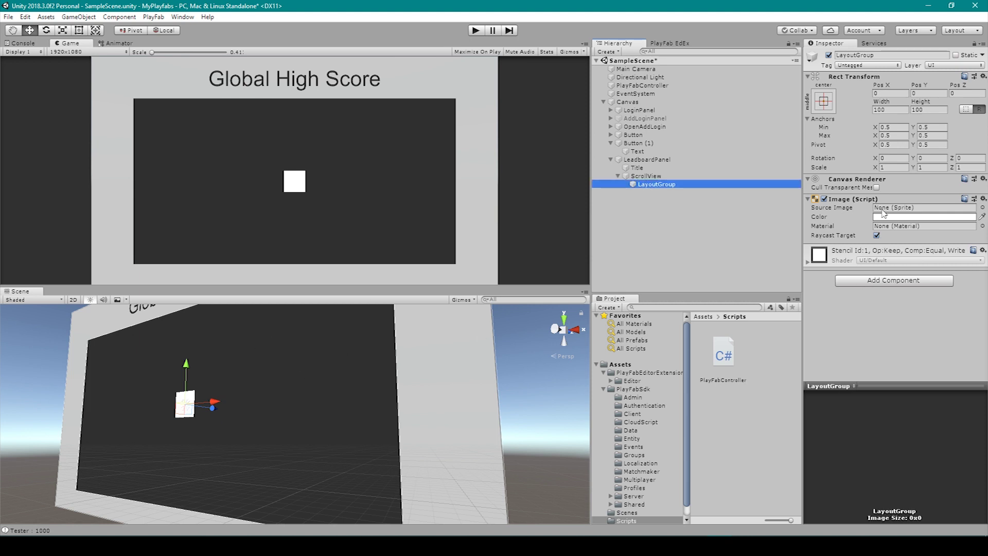
- Anchor and resize LayoutGroup so it covers the whole dark panel
left_click(674, 178)
double_click(675, 184)
left_click(823, 101)
left_click(923, 247)
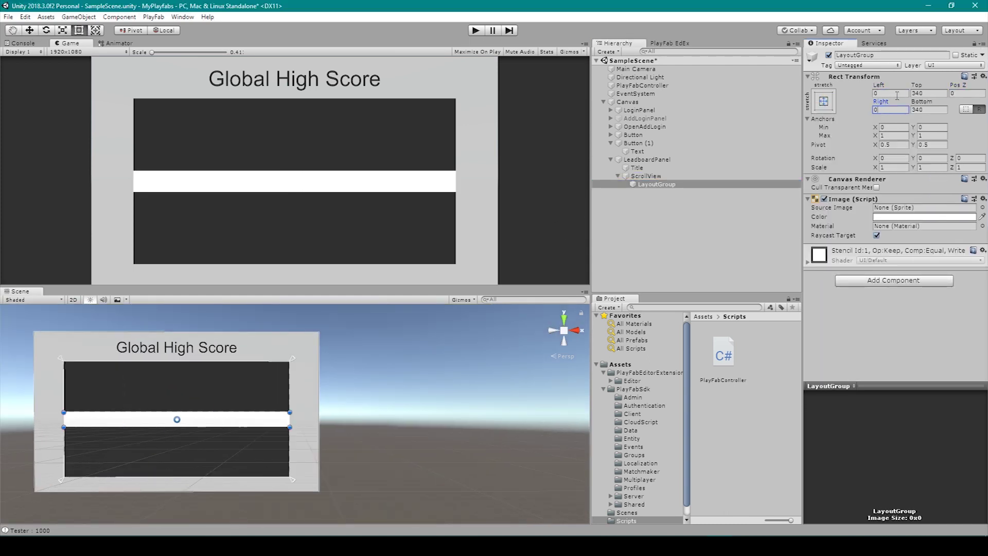
left_click(922, 93)
type("0")
left_click(823, 100)
left_click(882, 204)
left_click_drag(165, 427, 172, 519)
middle_click_drag(172, 518, 211, 481)
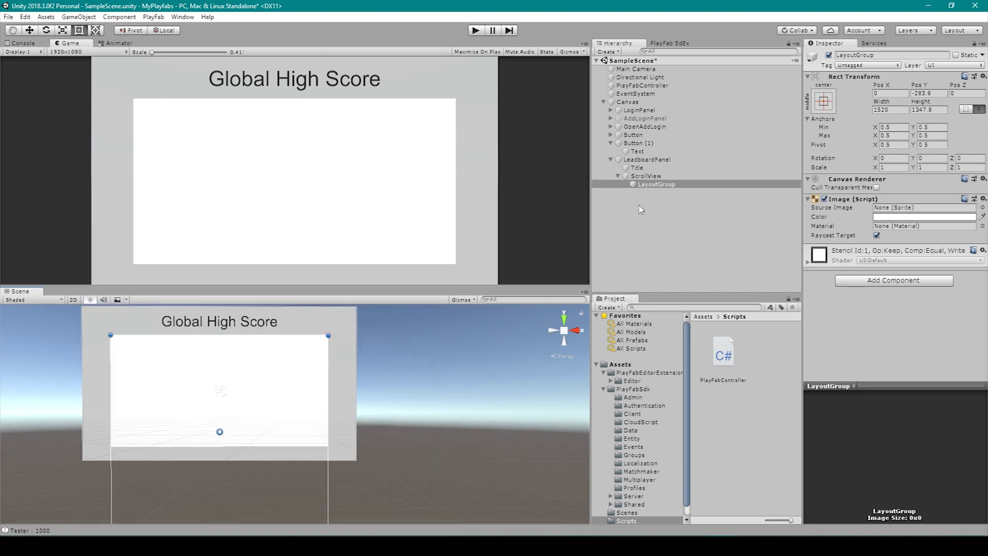
- Set LayoutGroup's image colour to dark grey
left_click(923, 217)
left_click(742, 174)
left_click(798, 75)
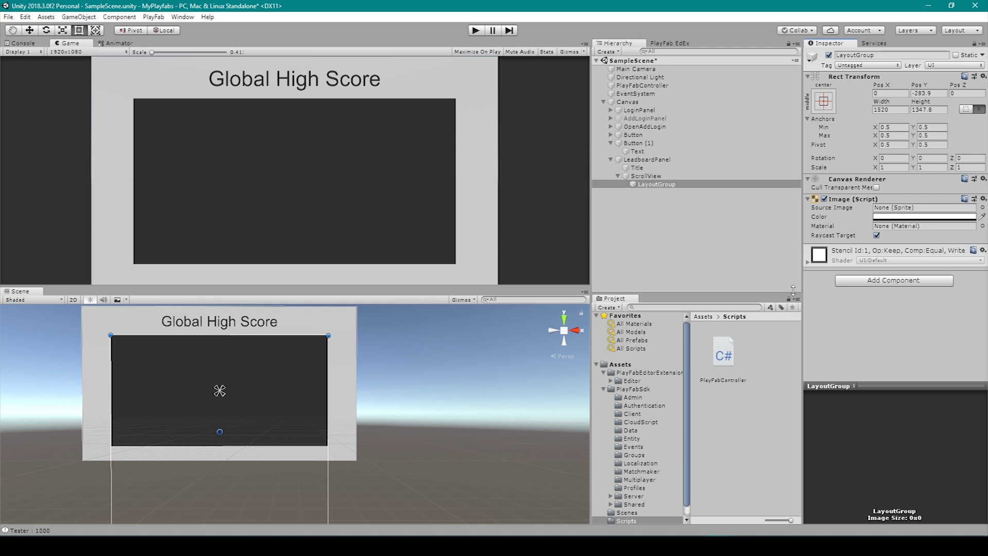
- Add a Vertical Layout Group aligned Upper Center with child force-expand turned off
left_click(883, 282)
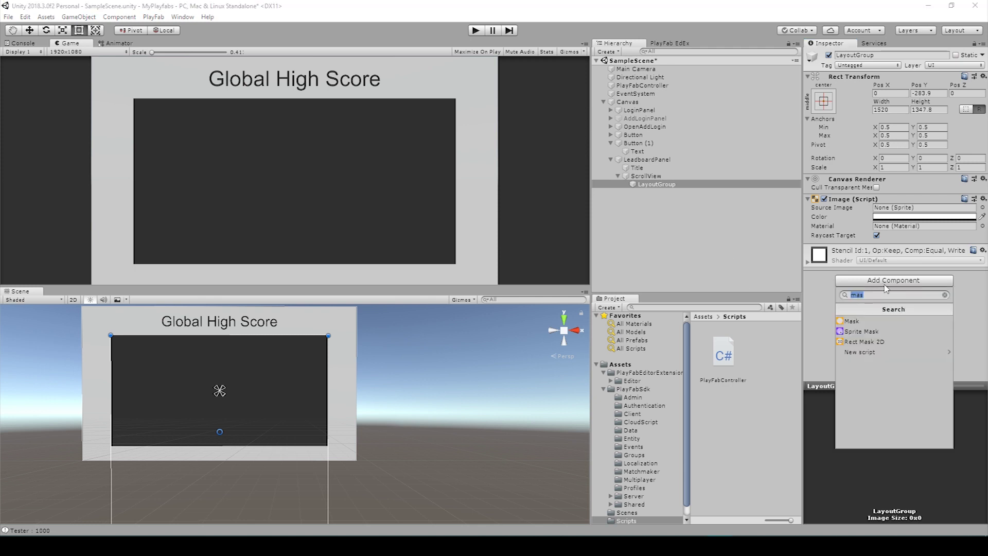
type("ver")
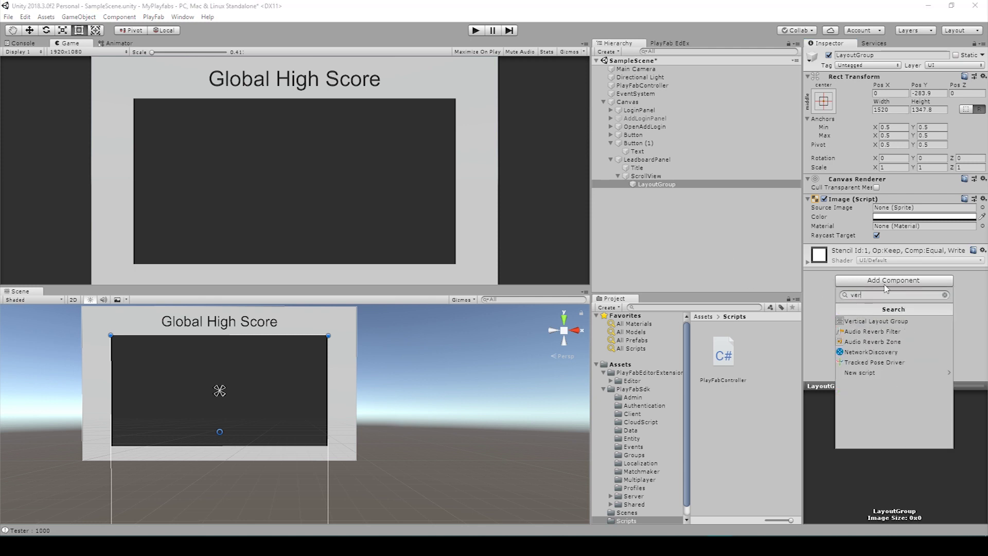
left_click(899, 321)
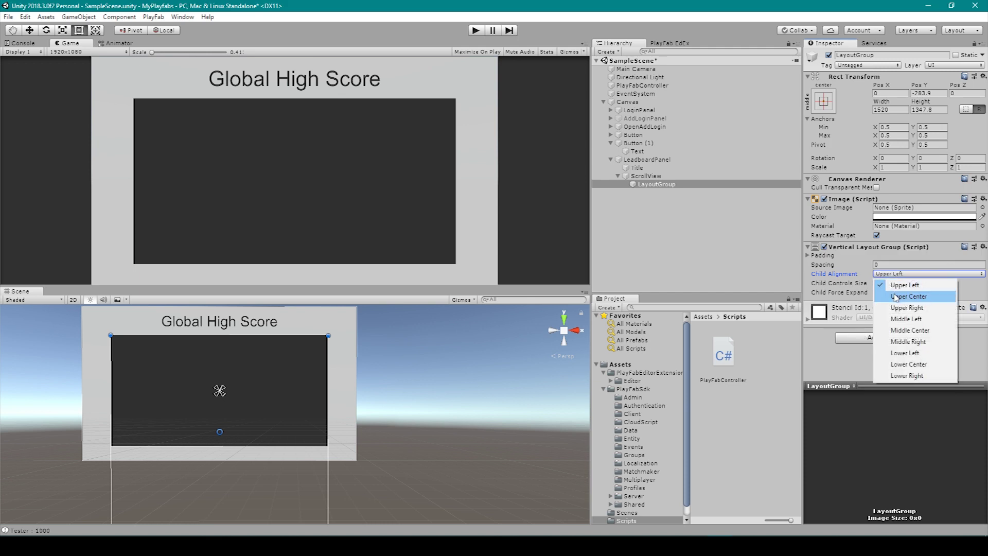
left_click(907, 296)
left_click(876, 293)
left_click(914, 293)
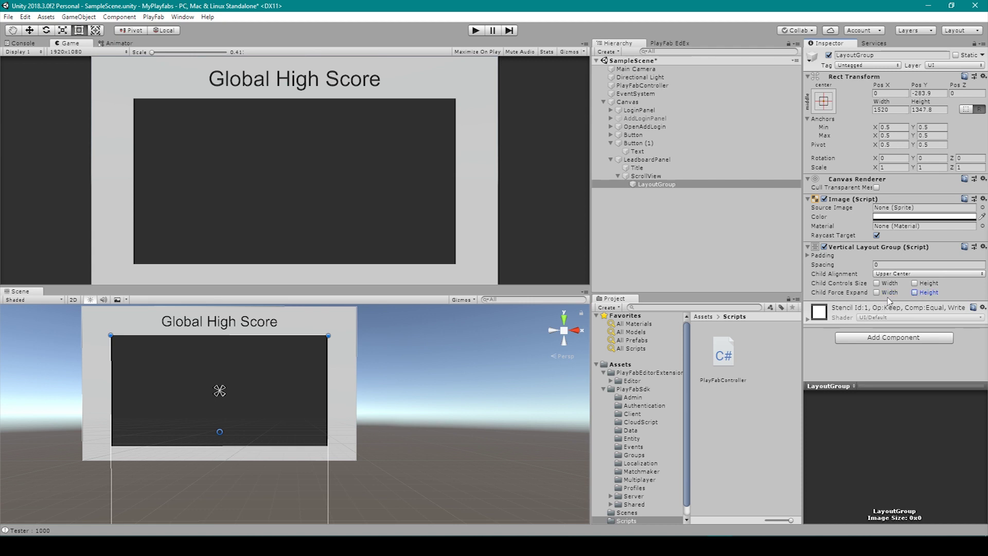
left_click(684, 184)
left_click(656, 177)
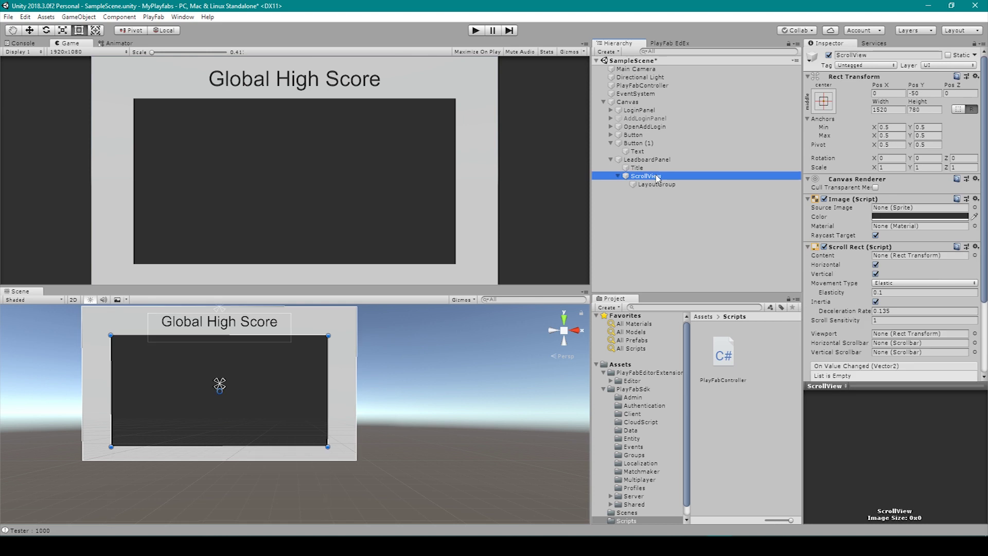
- Set LayoutGroup as the Scroll Rect's Content, allowing only vertical scrolling
left_click(656, 186)
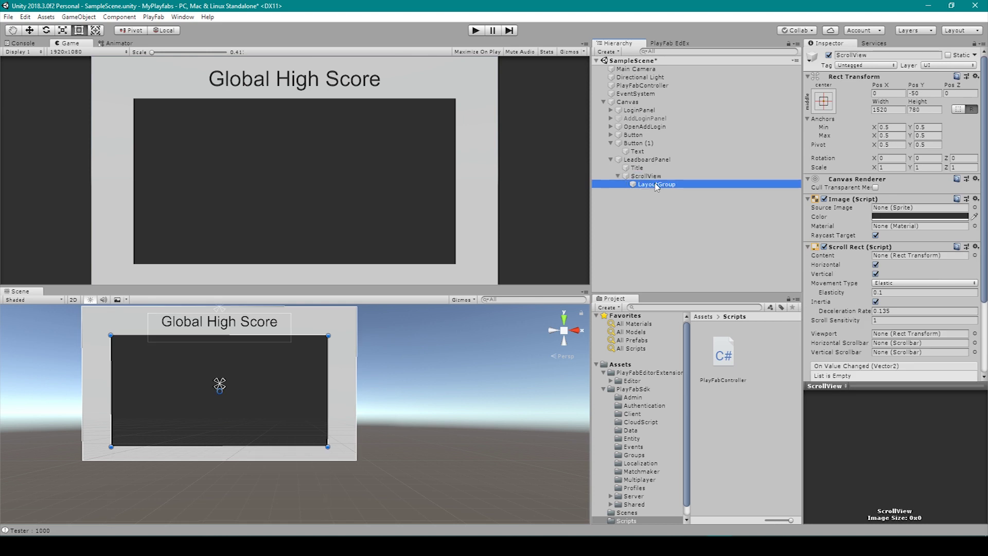
left_click_drag(656, 186, 878, 262)
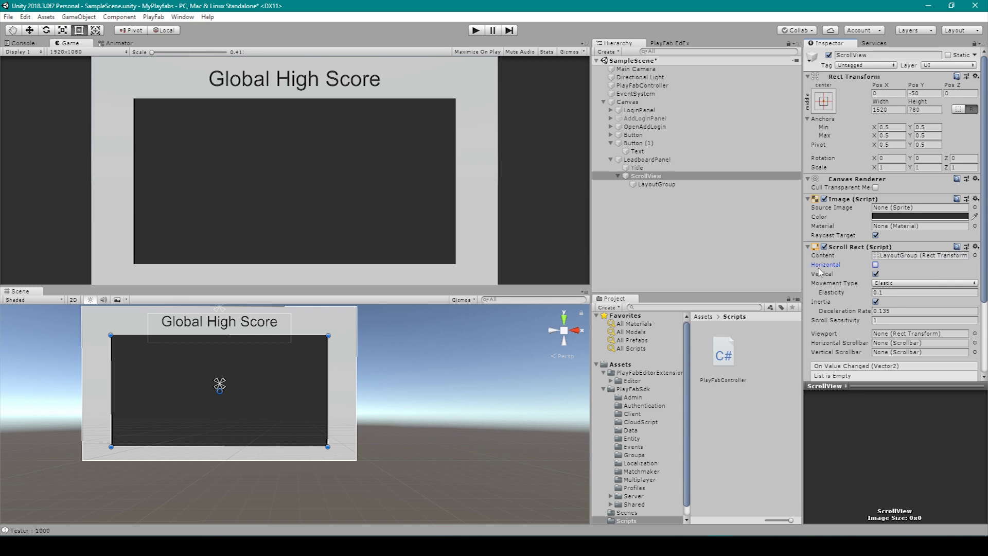
scroll(882, 271, "down", 2)
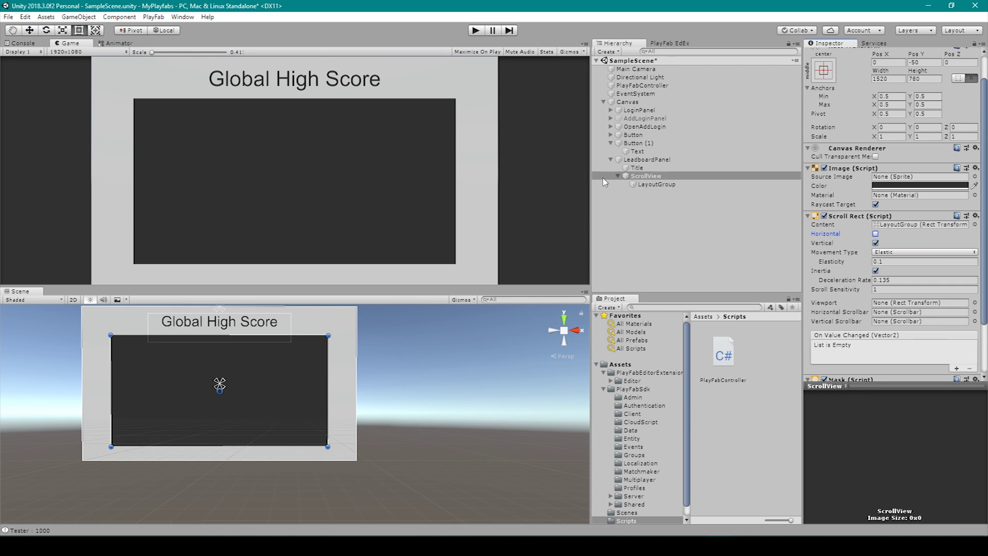
right_click(667, 186)
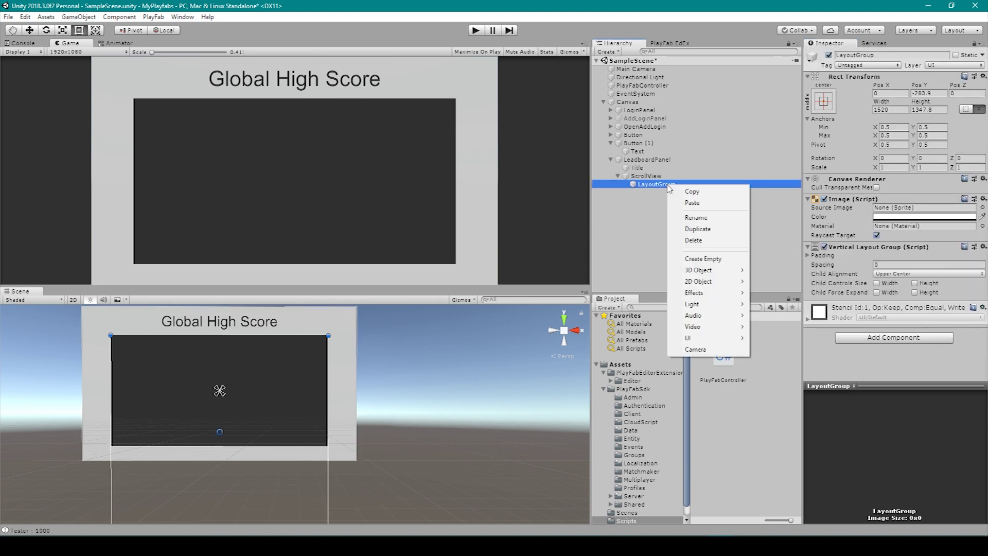
- Add an Image inside LayoutGroup named LeardboardListing and set its width to 1500
mouse_move(689, 338)
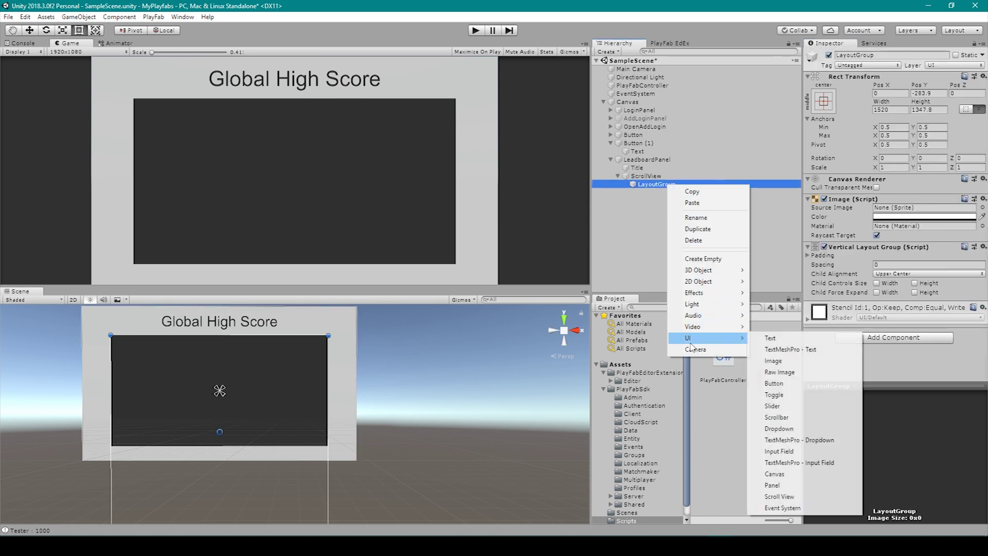
left_click(773, 360)
left_click(655, 193)
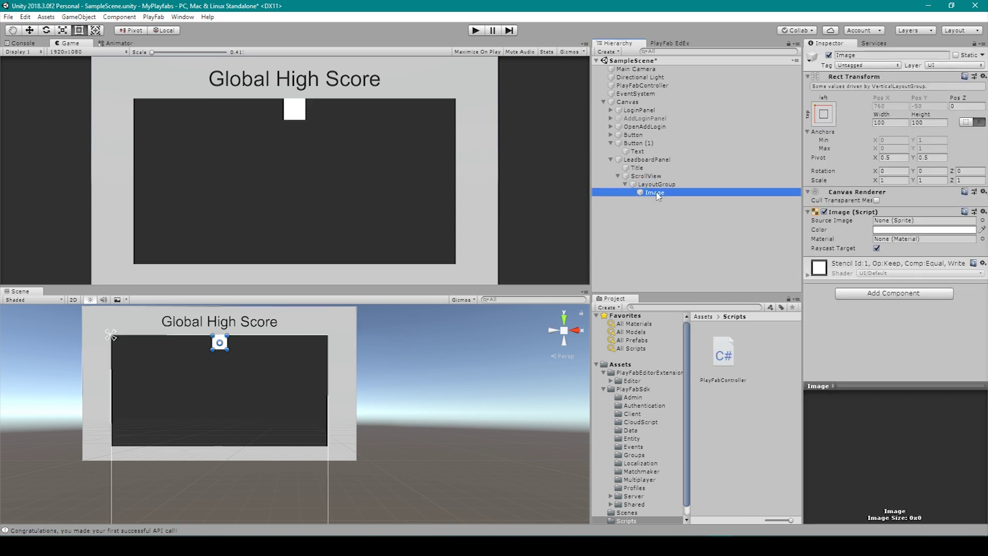
left_click(656, 193)
type("LeadboardListing")
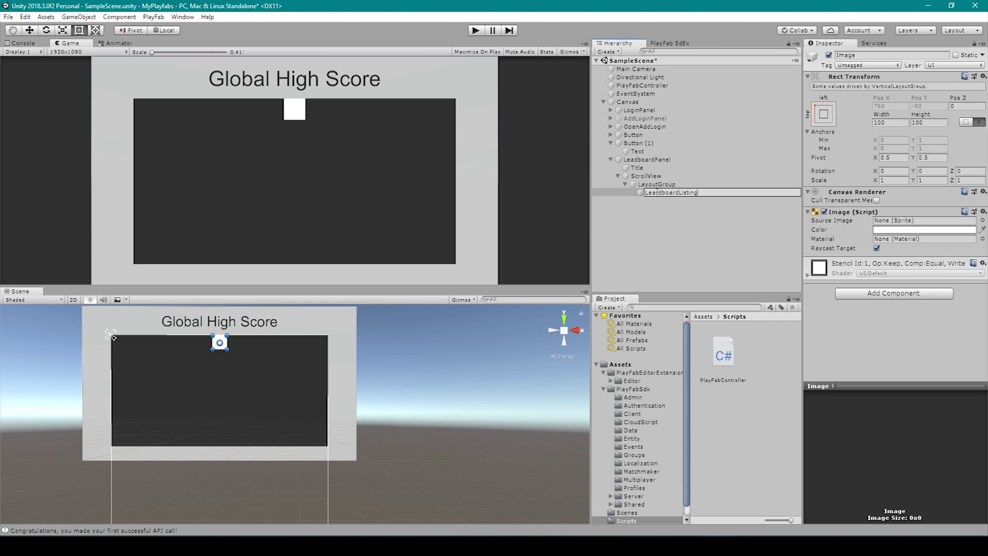
key("Return")
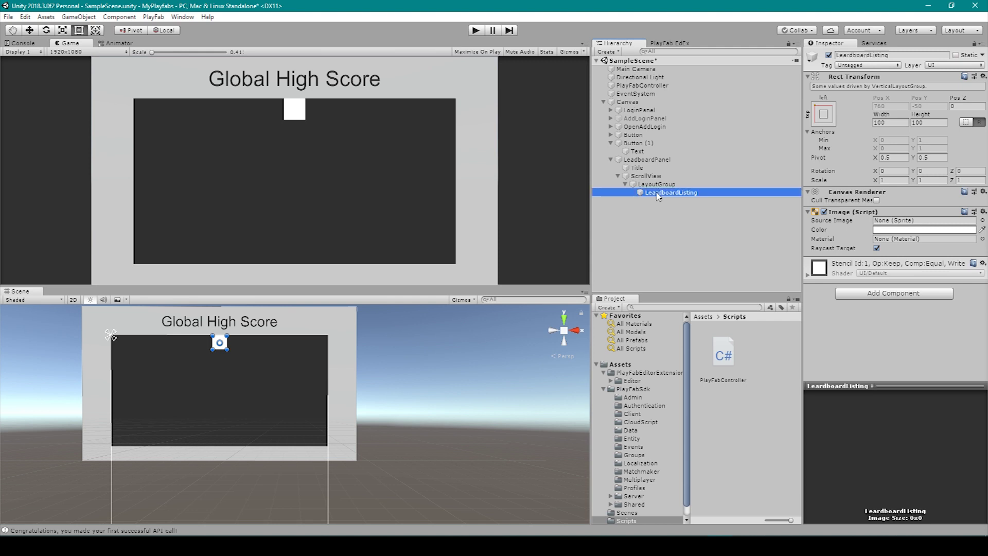
left_click(888, 123)
left_click_drag(889, 128, 861, 127)
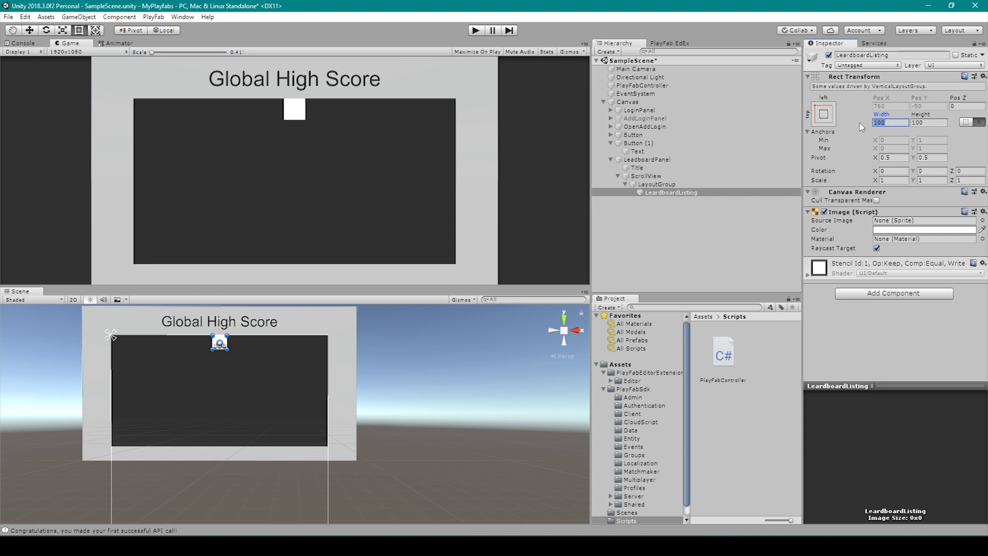
type("1500")
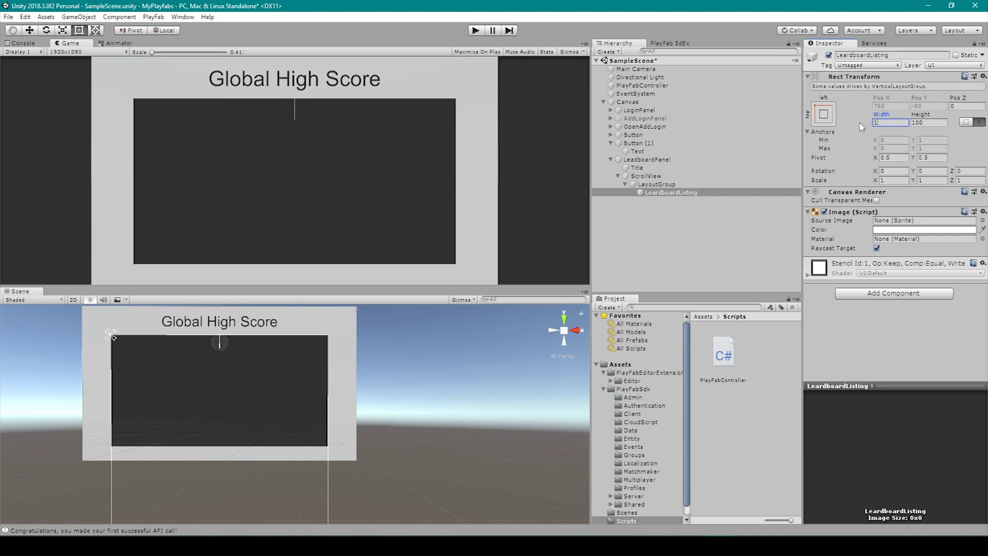
left_click(664, 192)
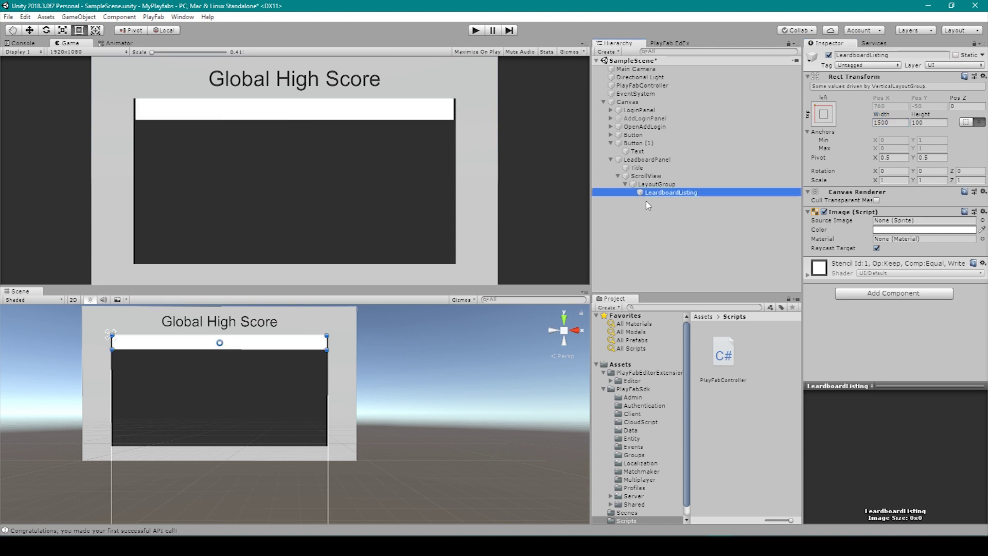
- Give the LayoutGroup's Vertical Layout Group a top padding of 10 and spacing of 5
left_click(651, 184)
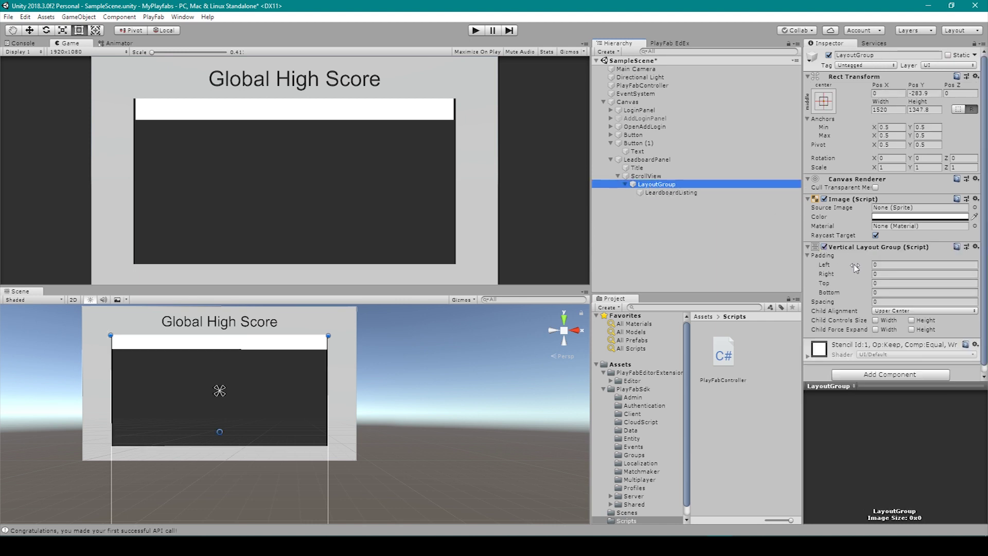
left_click(879, 283)
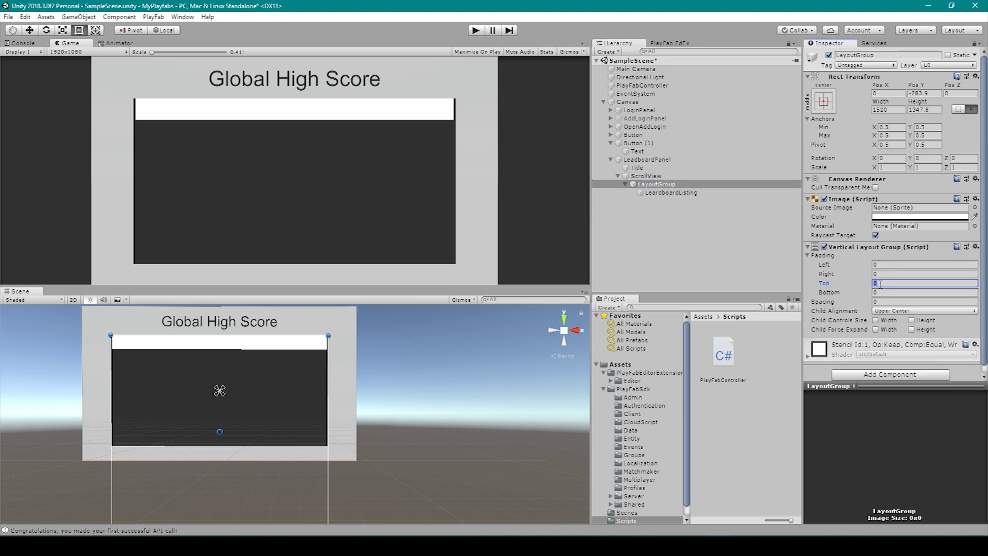
type("10")
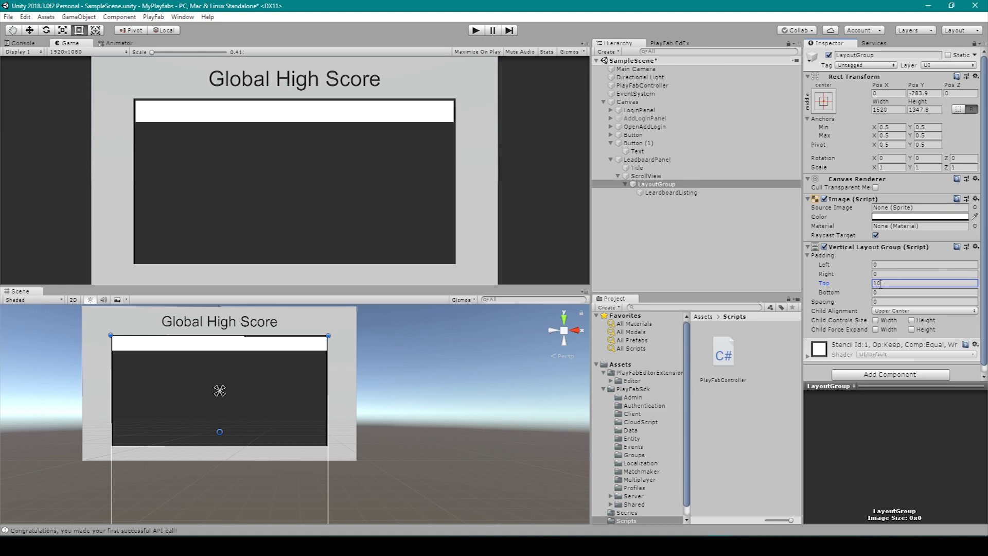
left_click(881, 302)
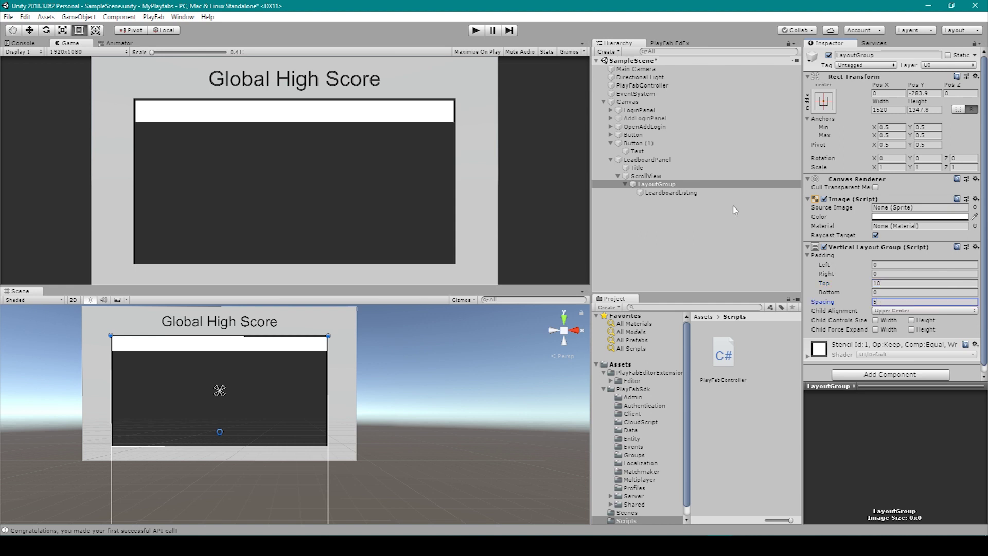
right_click(690, 198)
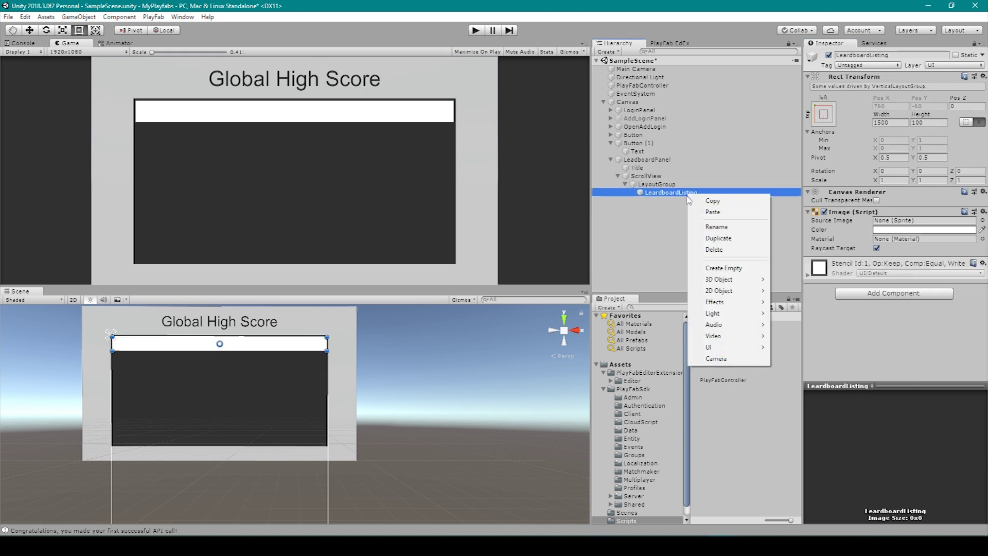
- Add a Text to LeardboardListing stretched over the bar's left half, with Best Fit max 100
mouse_move(713, 352)
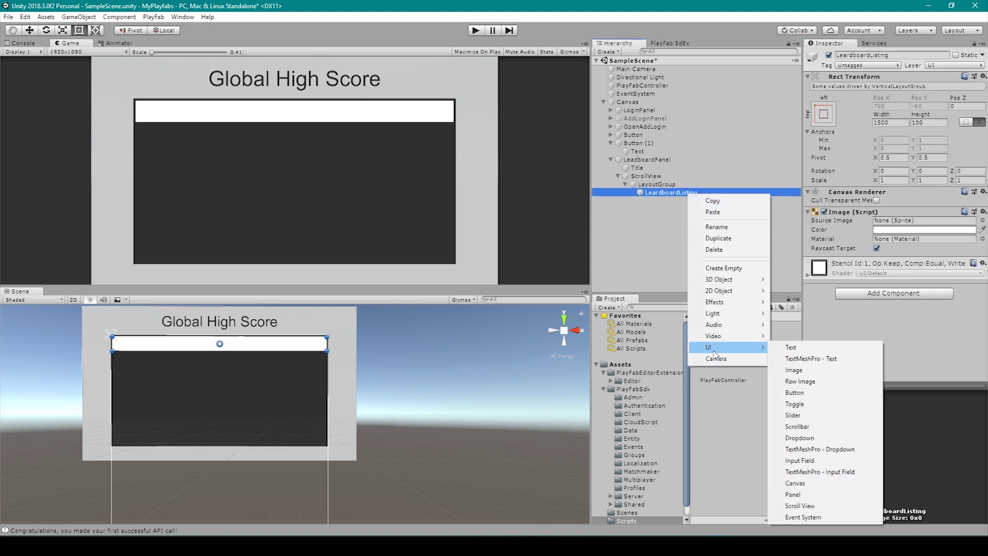
left_click(798, 348)
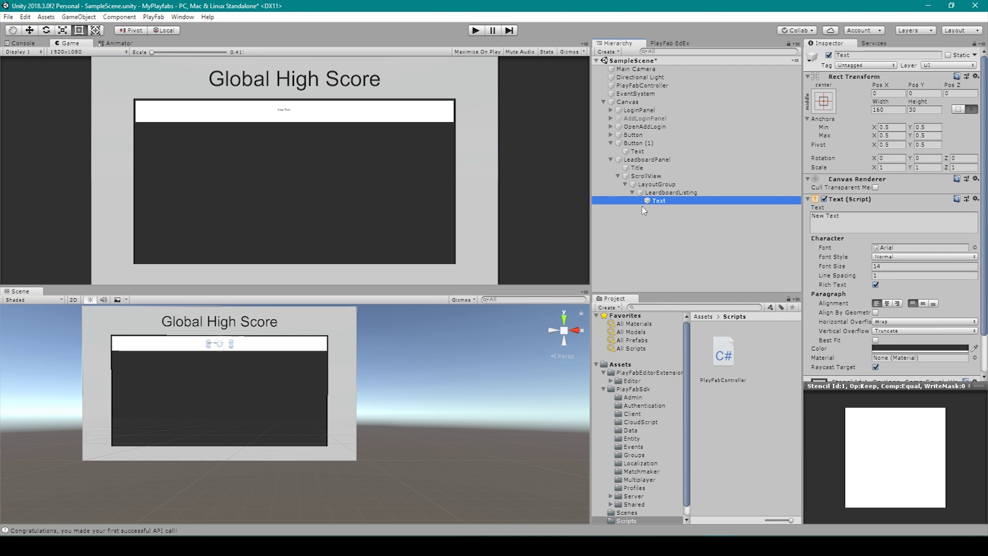
left_click(823, 101)
left_click(930, 248)
left_click_drag(328, 352, 221, 350)
left_click(875, 340)
left_click(924, 359)
type("100")
left_click(887, 93)
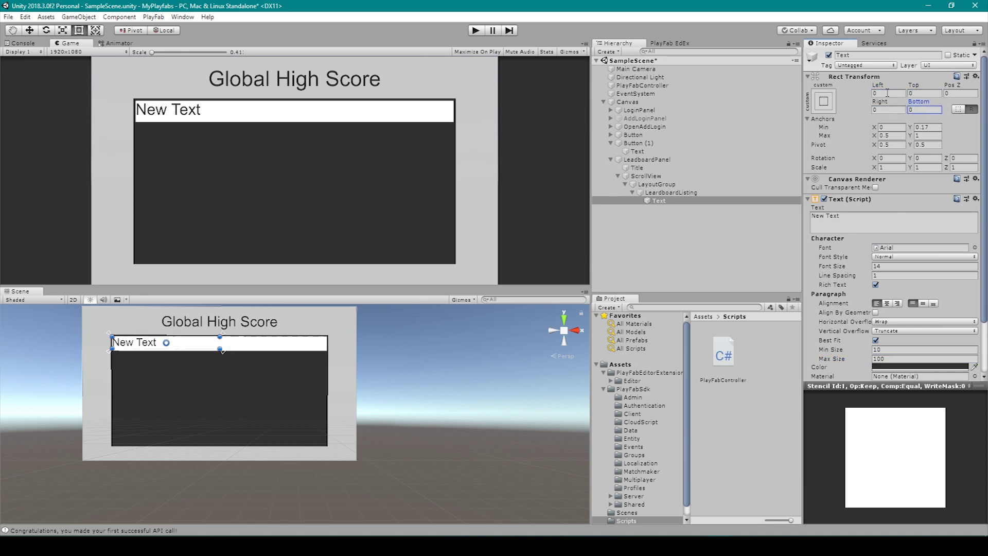
- Set the text to 'Player Name' and rename the object PlayerName
left_click(865, 227)
type("Player Name")
left_click(657, 231)
left_click(658, 203)
left_click(658, 201)
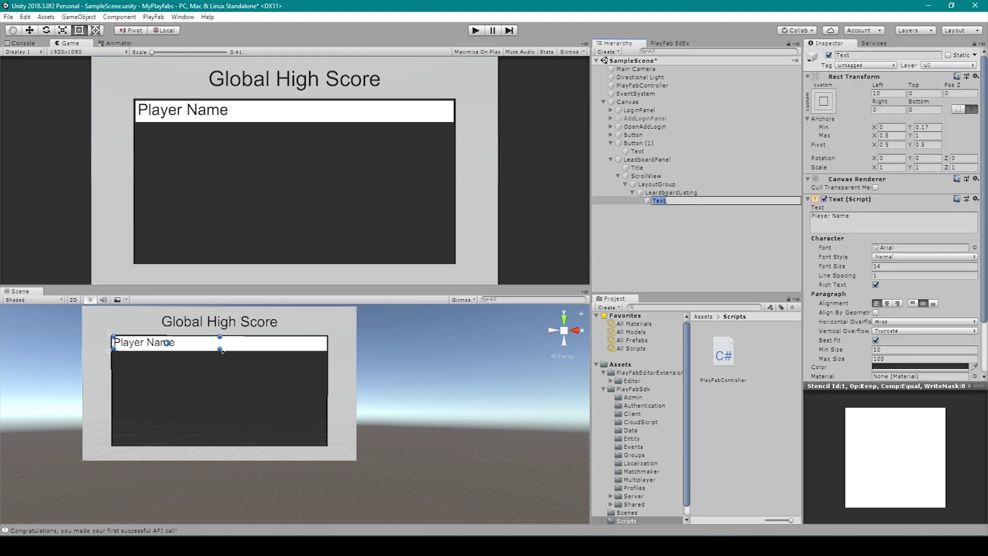
type("PlayerName")
key("Return")
left_click(672, 193)
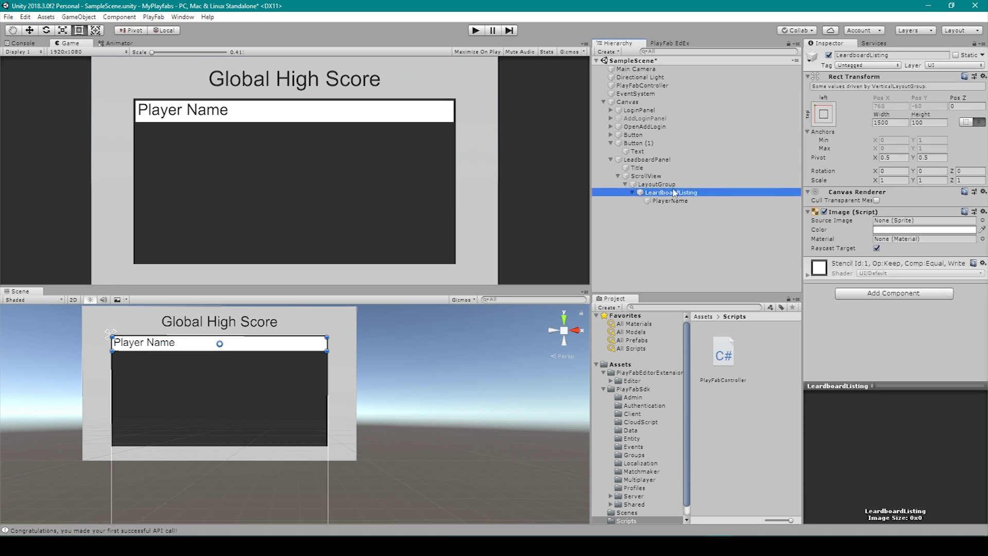
- Add a second Text to LeardboardListing, anchored across the bar's right half
right_click(671, 193)
mouse_move(710, 350)
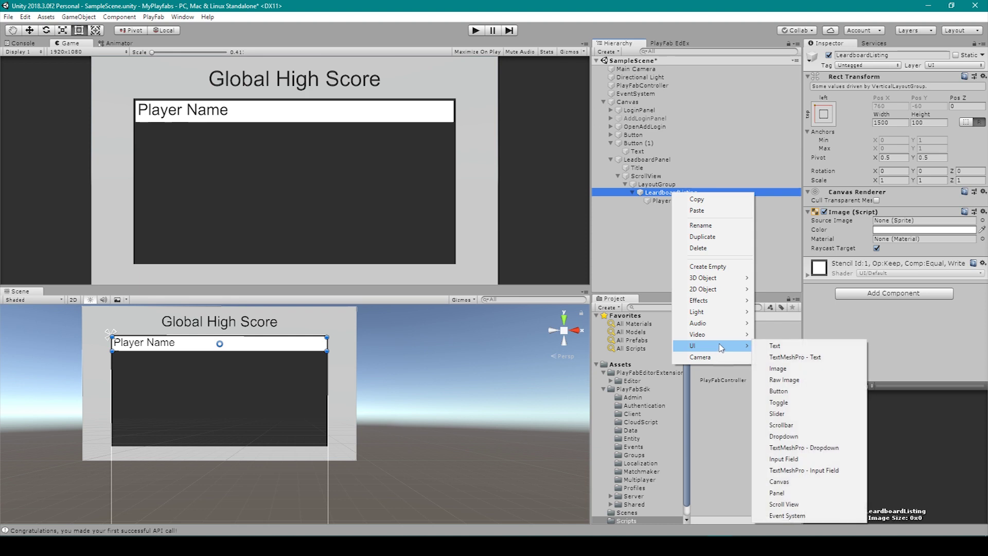
left_click(782, 314)
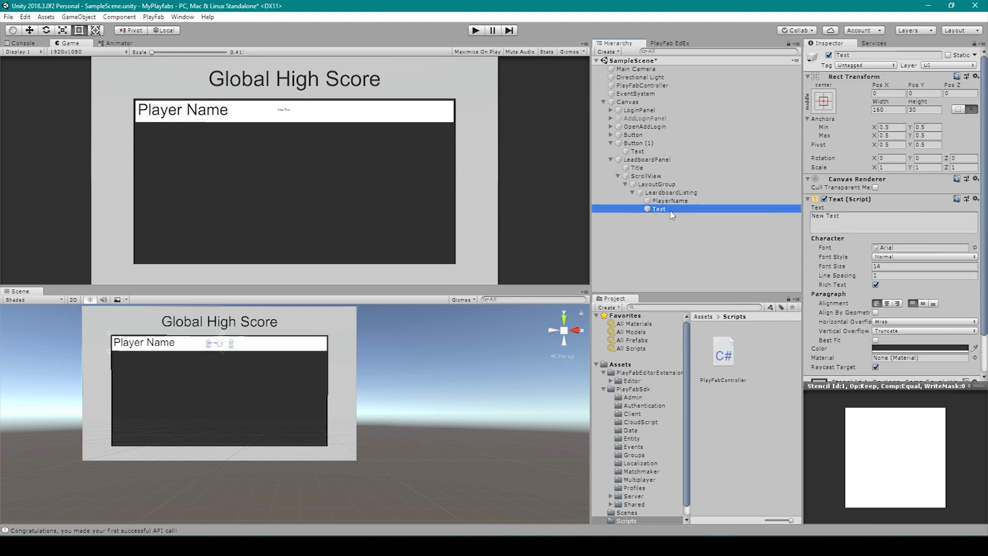
left_click(823, 101)
left_click(933, 255)
left_click(111, 355)
left_click_drag(111, 355, 220, 353)
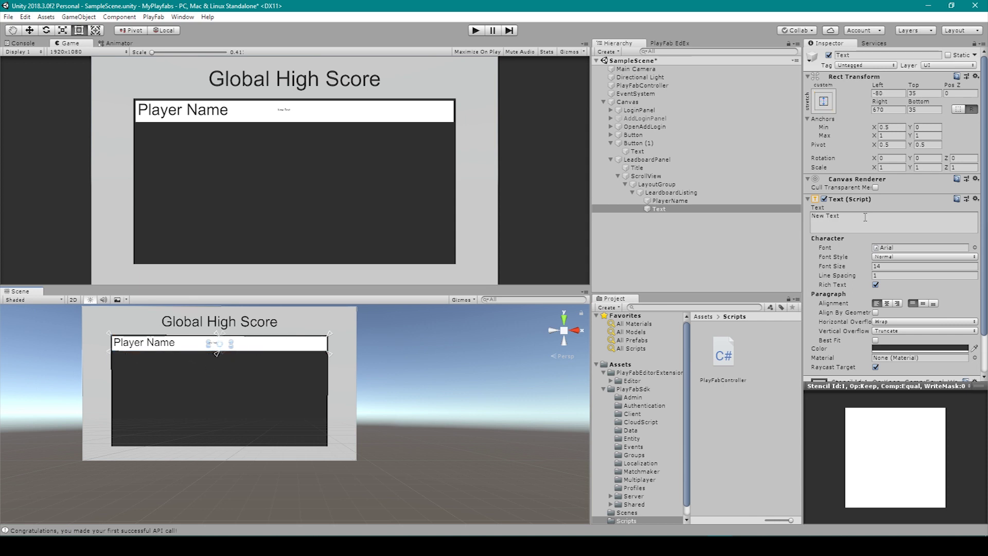
- Set the text to 'Score' with Right inset 10 and Best Fit max 100, and rename it PlayerScore
left_click(823, 218)
type("Score")
left_click(889, 109)
type("10")
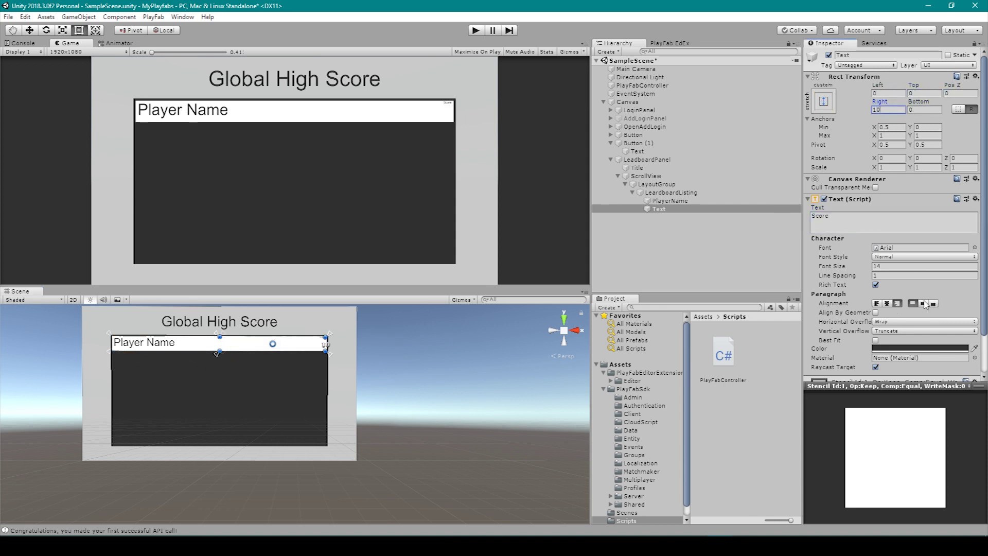
left_click(875, 340)
left_click(905, 358)
type("100")
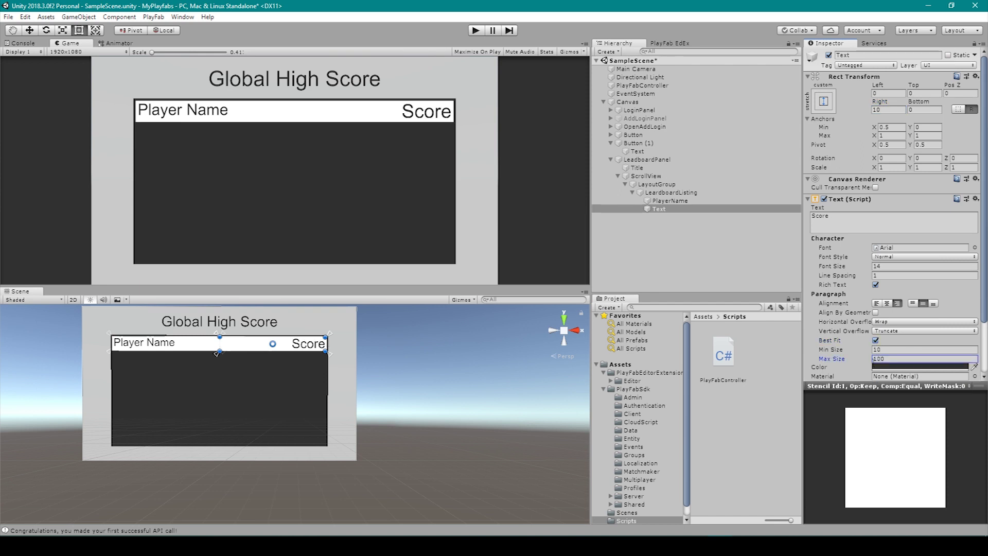
left_click(661, 208)
type("PlayerScore")
key("Return")
left_click(671, 192)
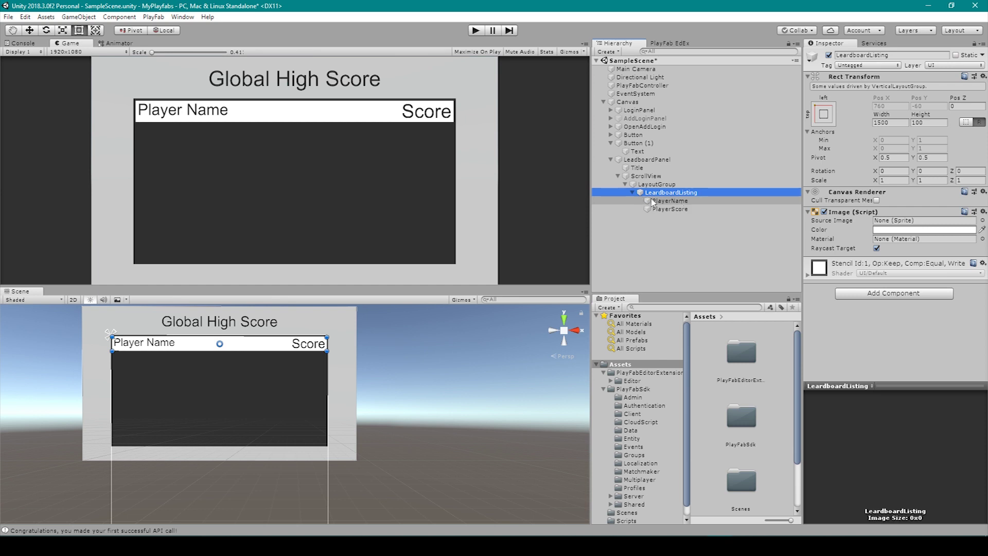
- Create a C# script named LearderboardListing in the Scripts folder
scroll(638, 412, "down", 2)
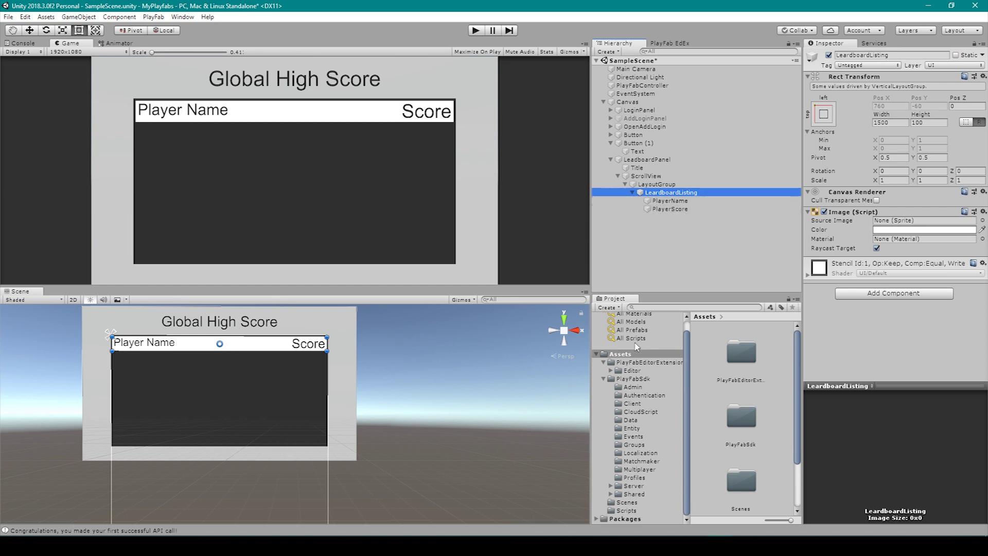
left_click(630, 510)
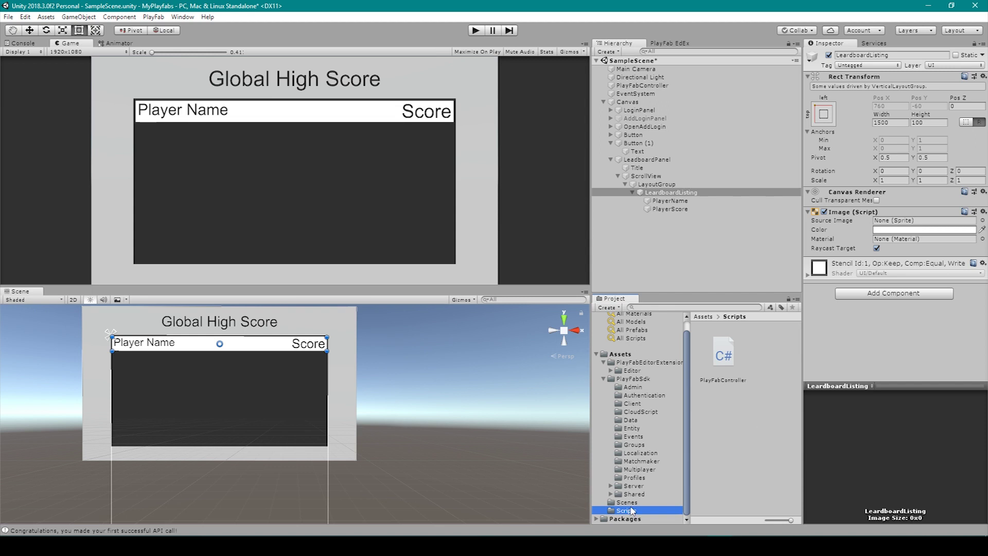
right_click(723, 429)
mouse_move(759, 200)
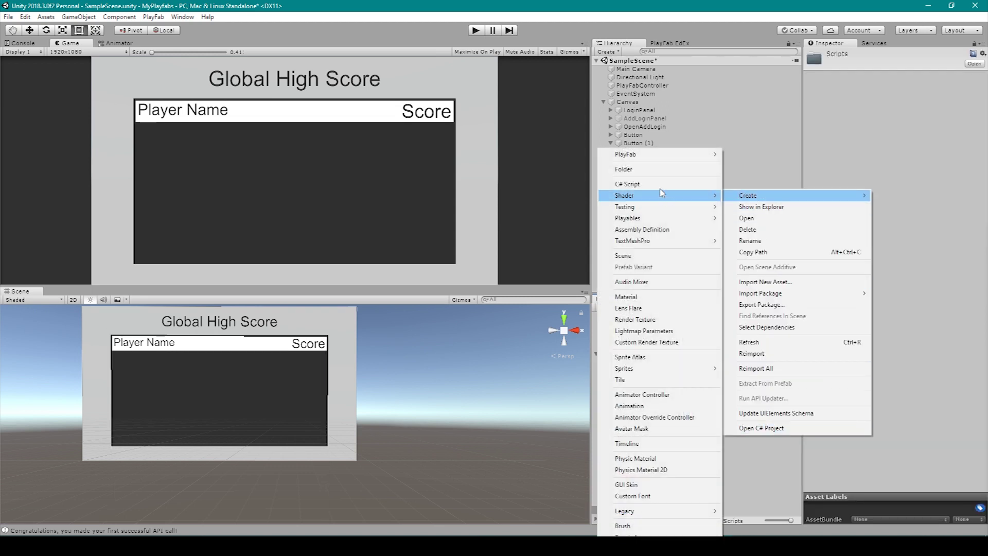
left_click(661, 185)
type("Learder")
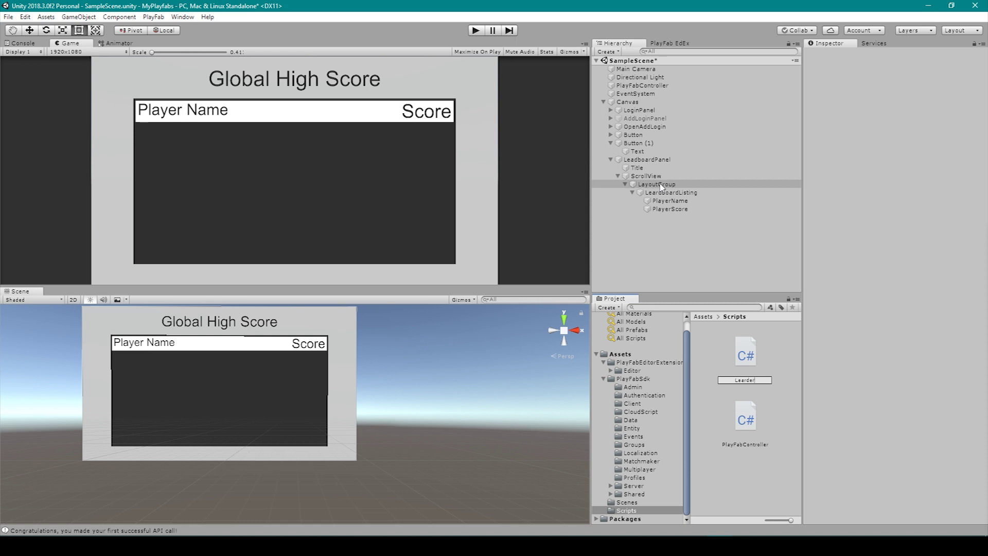
type("baordListing")
key("Return")
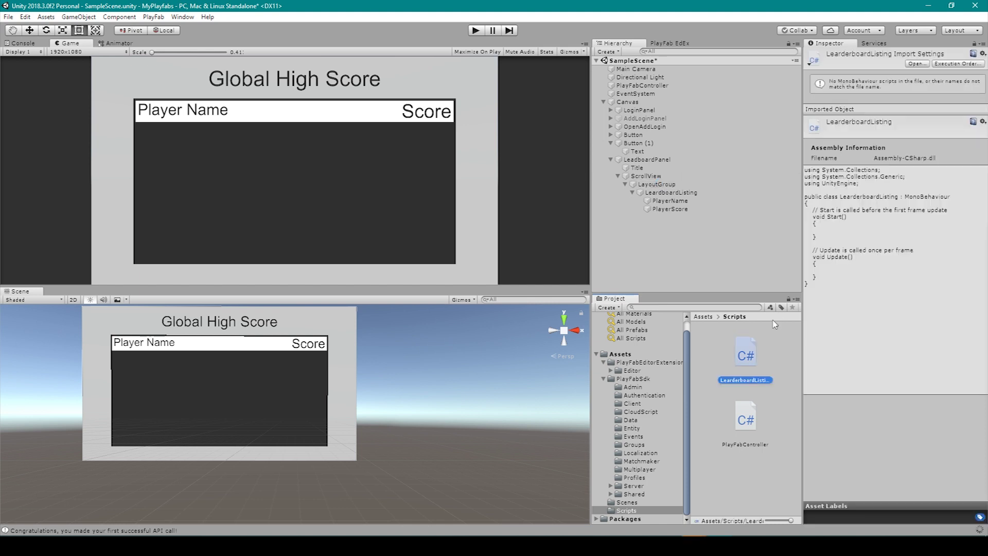
- Open the script in Visual Studio and delete the default Start and Update methods
double_click(743, 357)
left_click_drag(142, 314, 124, 170)
key("BackSpace")
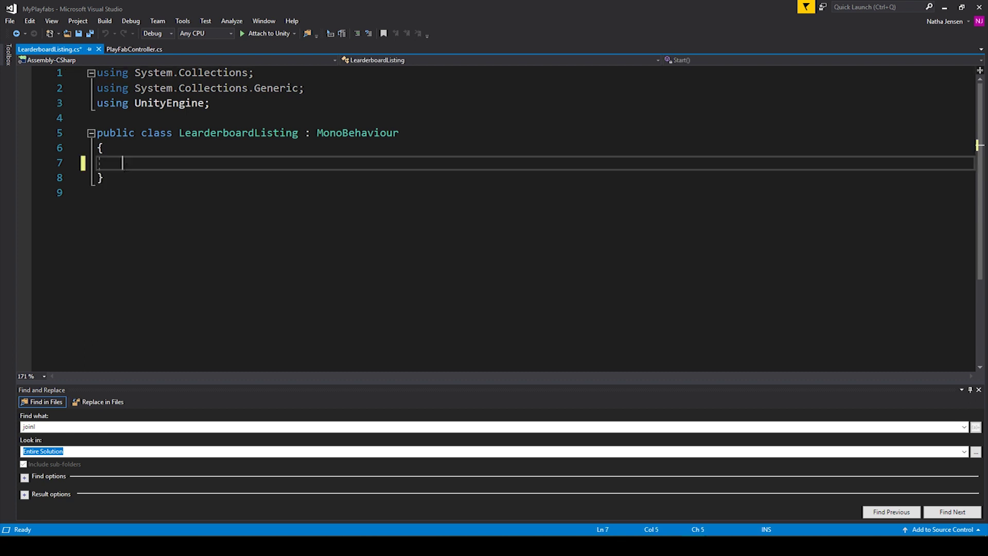
- Add a 'using UnityEngine.UI;' line to the script's usings
left_click(225, 103)
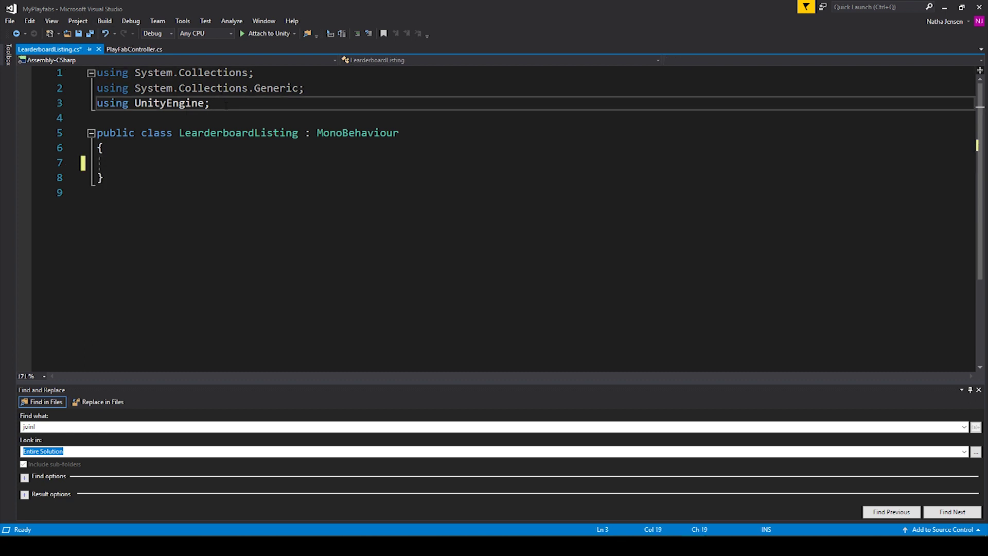
key("Return")
type("us")
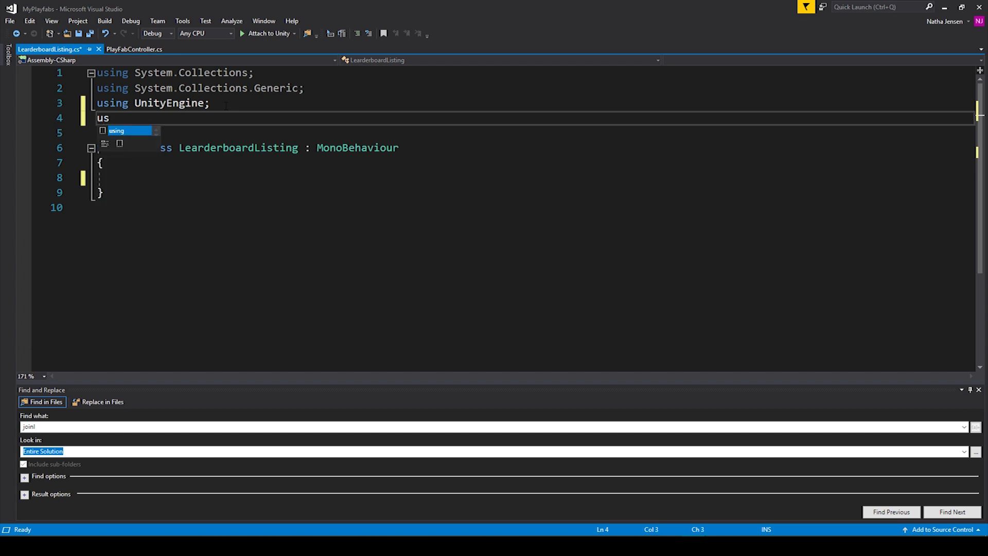
type("ing")
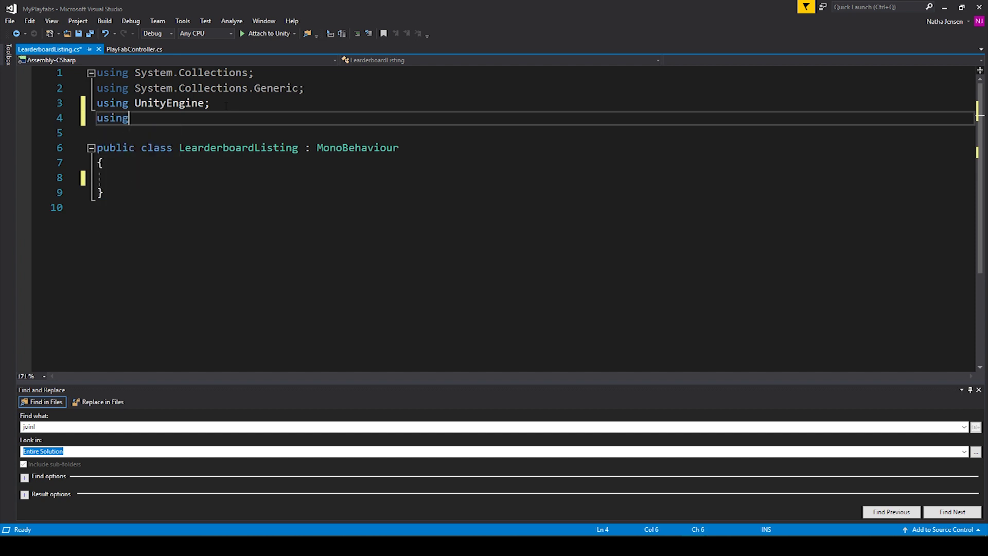
type(" UnityEngine.u")
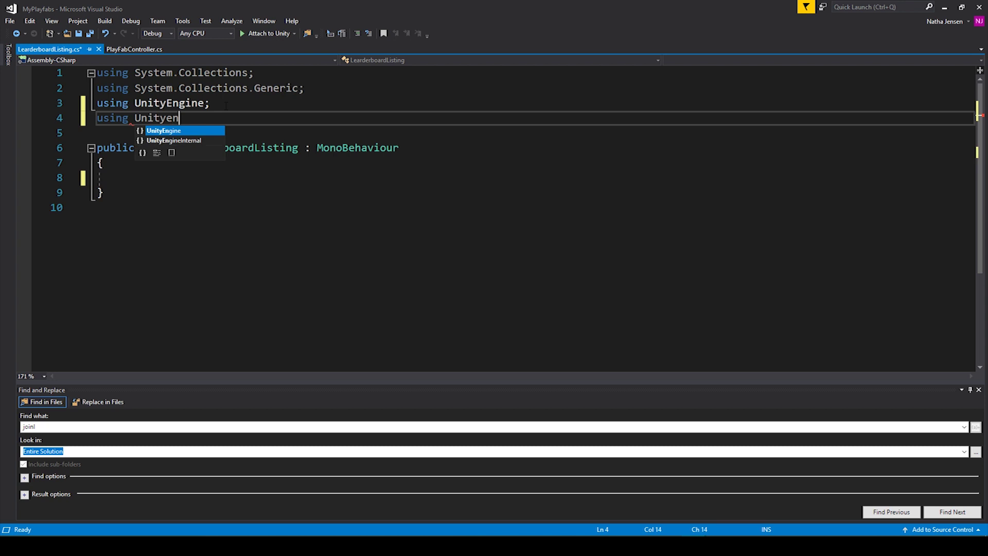
type("i;")
- Declare public Text fields playerNameText and playerScoreText, save, and return to Unity
left_click(140, 177)
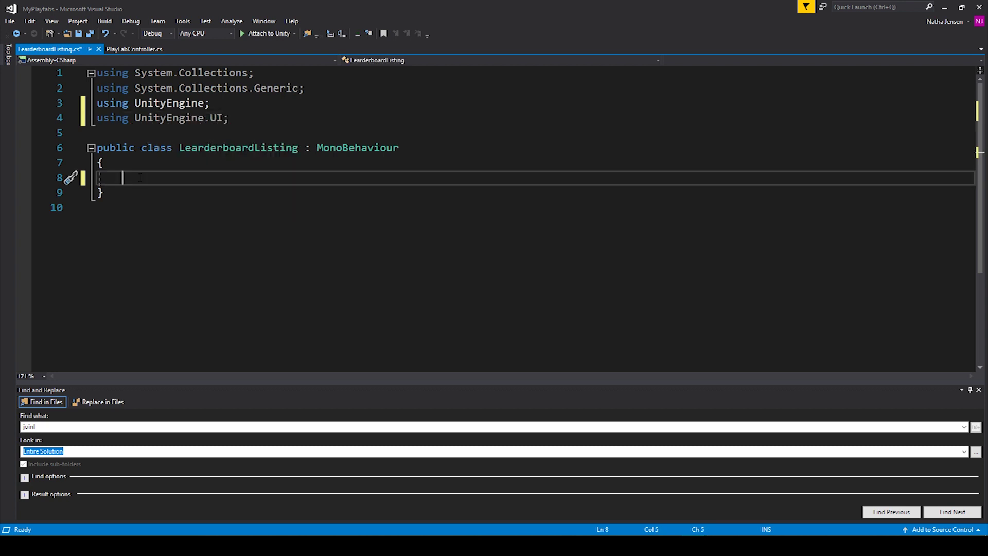
type("public Text ")
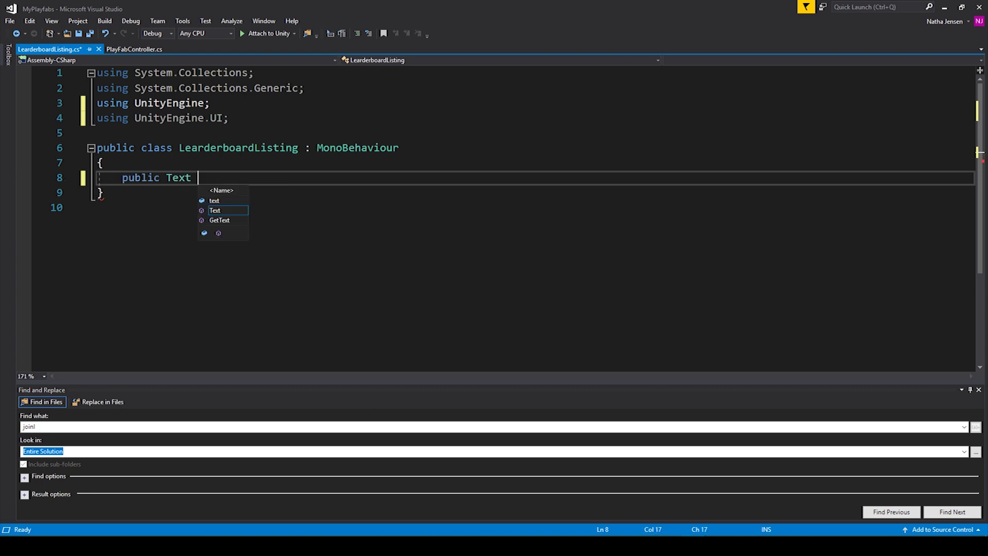
type("playerNameText")
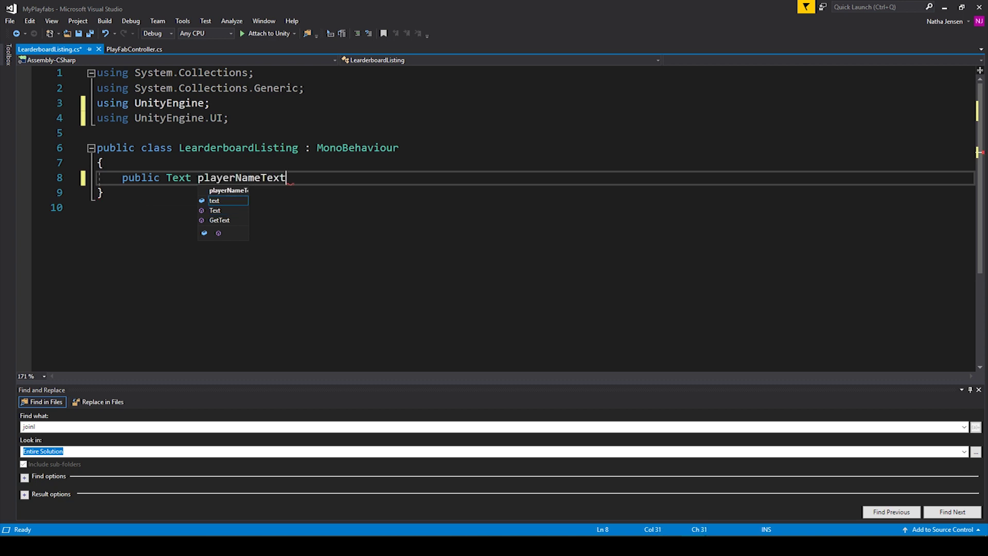
type(";")
key("Return")
type("public ")
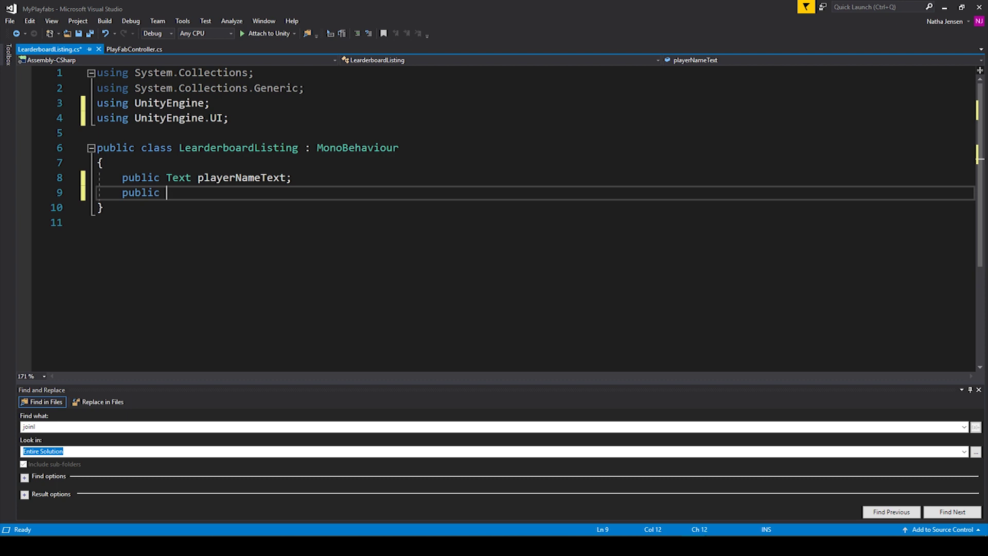
type("Text")
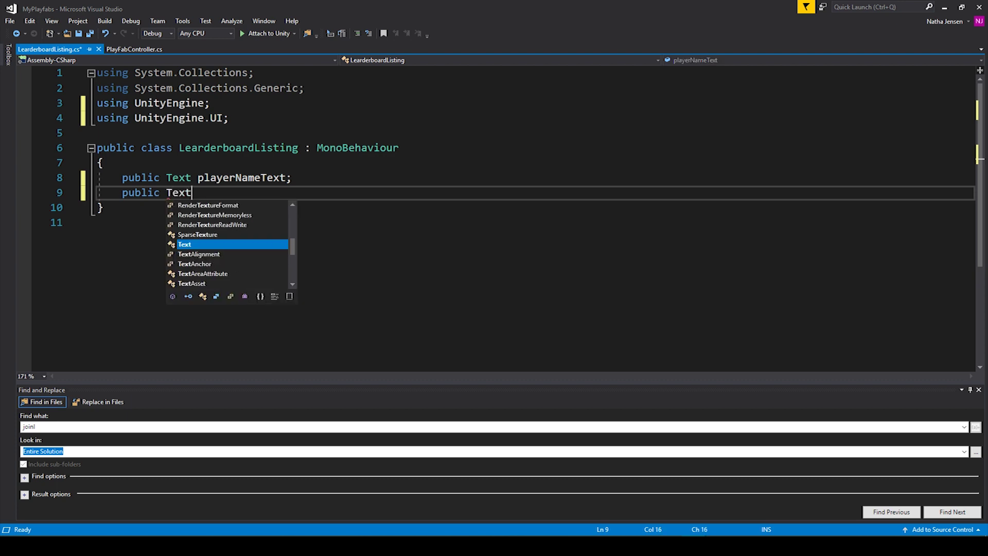
type(" pl")
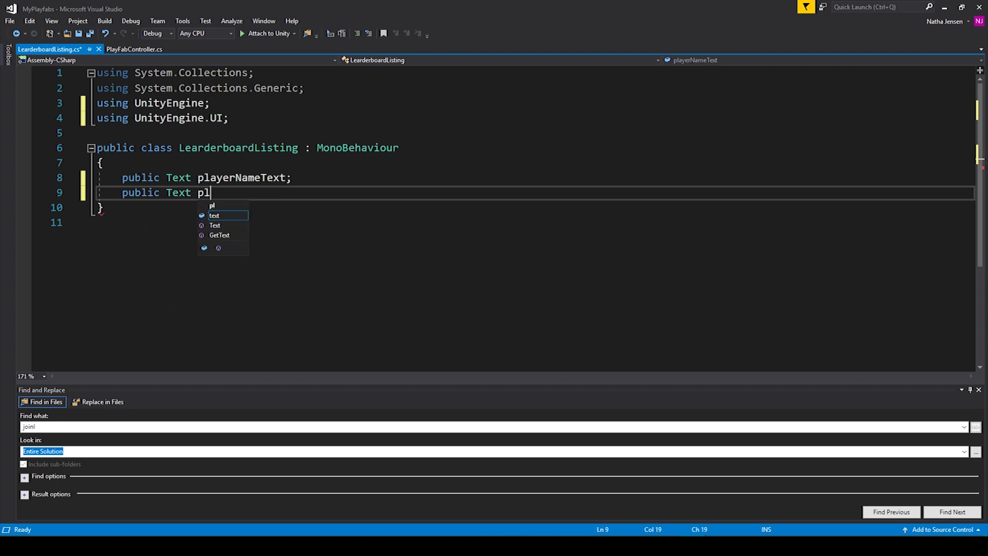
type("ayerS")
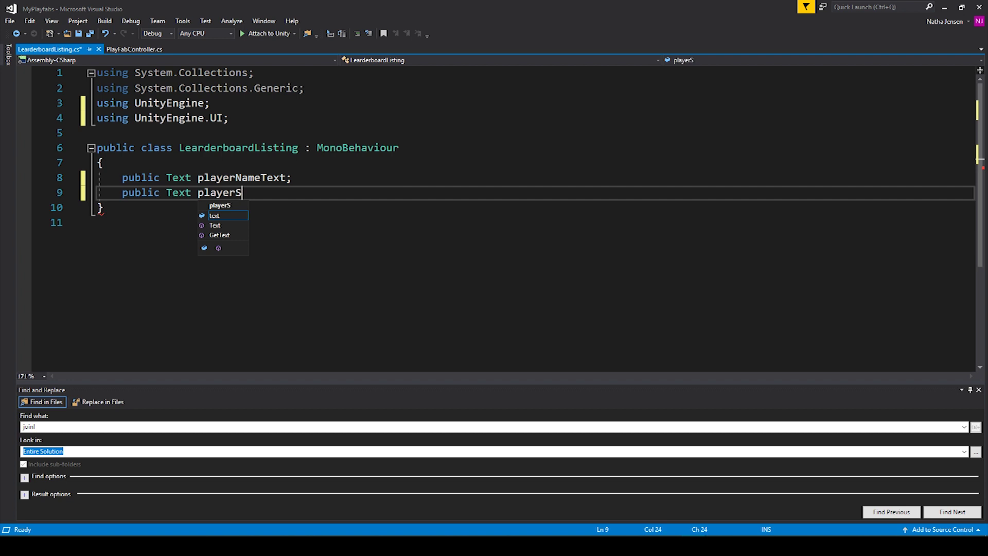
type("coreText;")
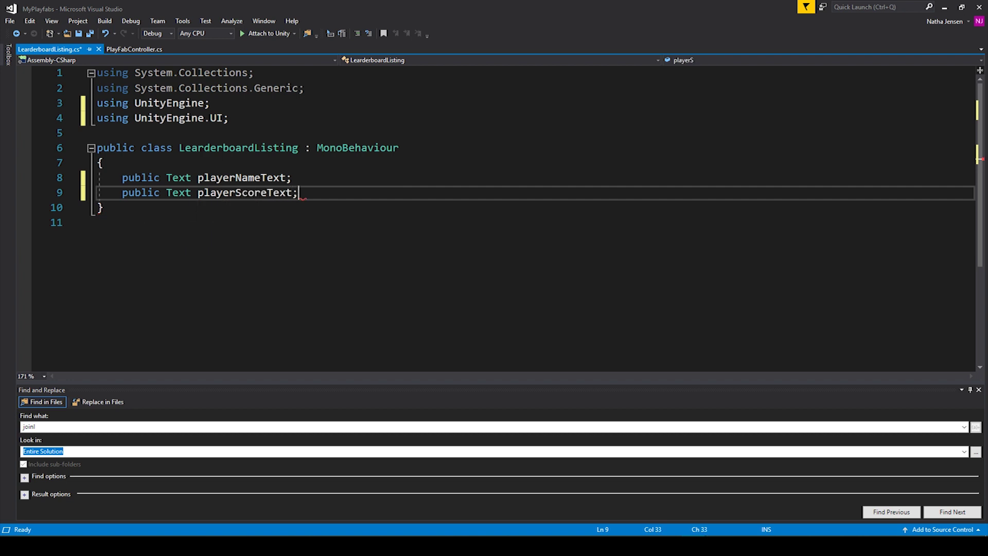
key("ctrl+s")
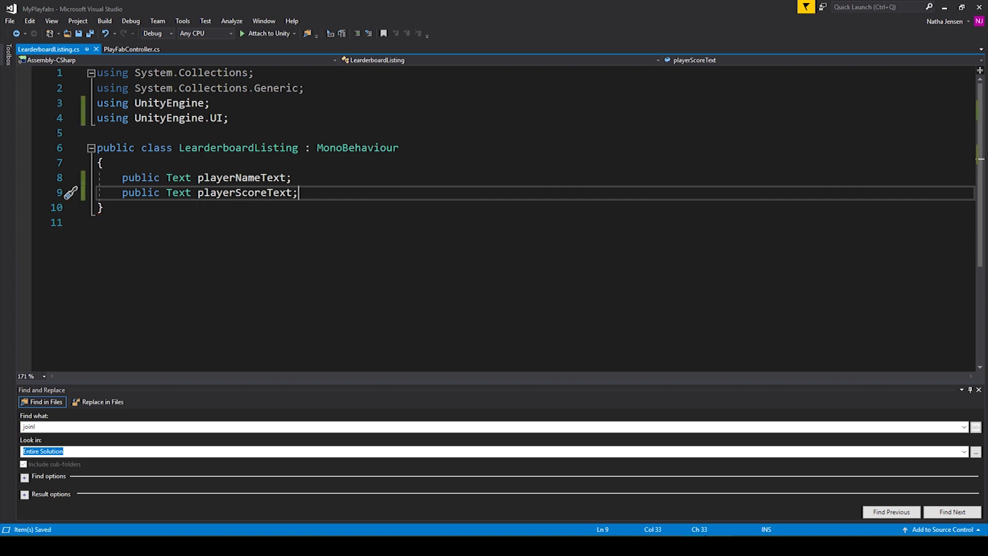
key("alt+Tab")
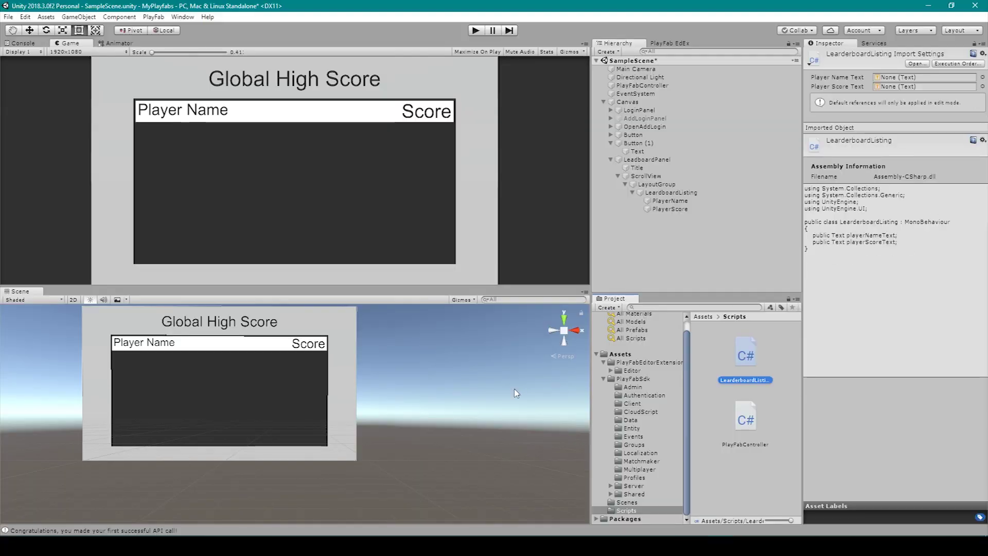
- Attach the LearderboardListing script to LeardboardListing and assign PlayerName and PlayerScore to its fields
left_click(664, 194)
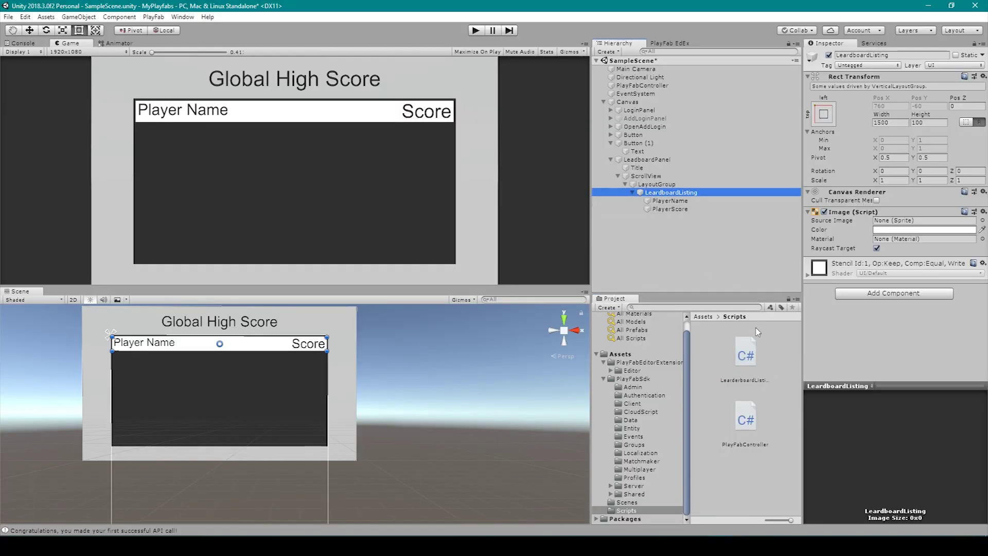
left_click_drag(746, 363, 844, 335)
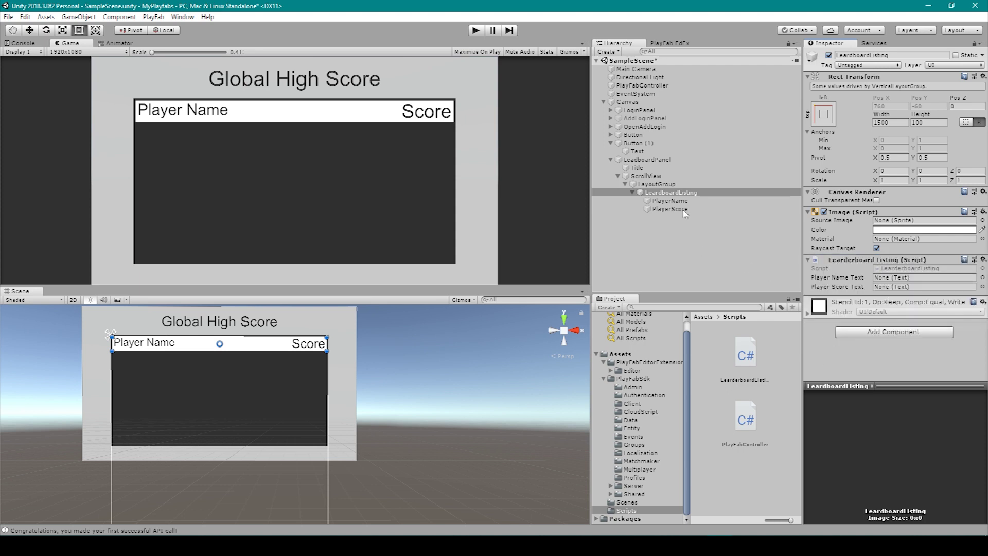
left_click_drag(666, 204, 905, 278)
left_click_drag(669, 208, 919, 292)
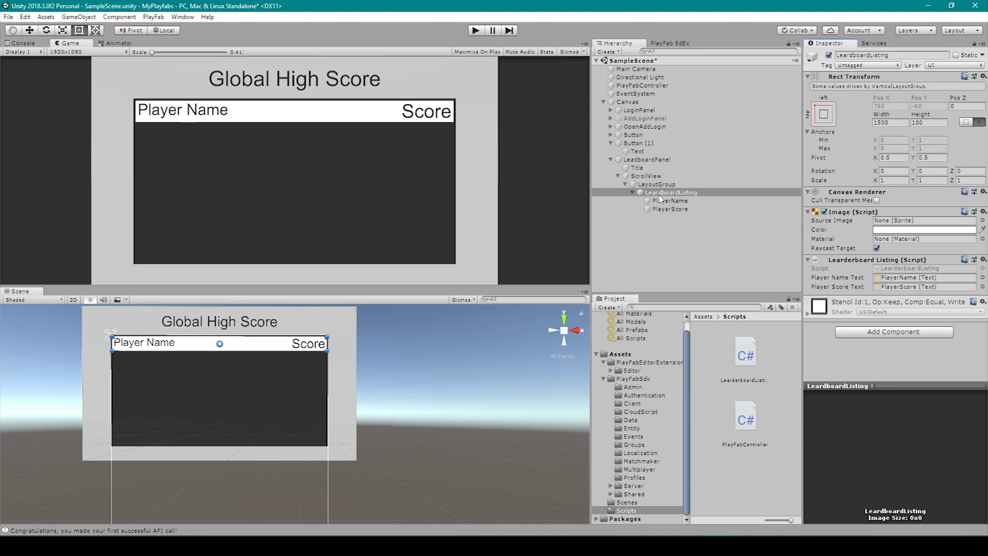
right_click(624, 355)
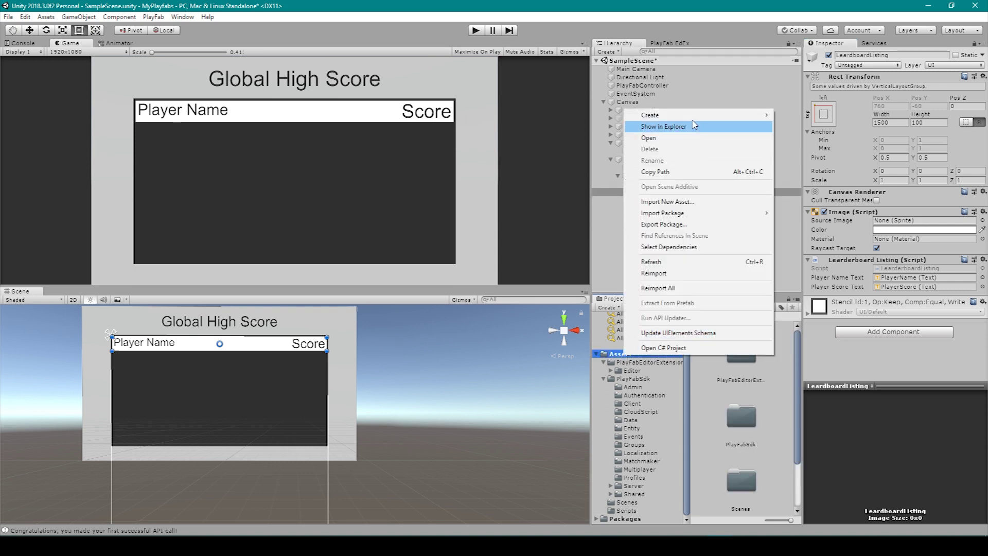
- Create a new folder named Prefabs in Assets
mouse_move(694, 117)
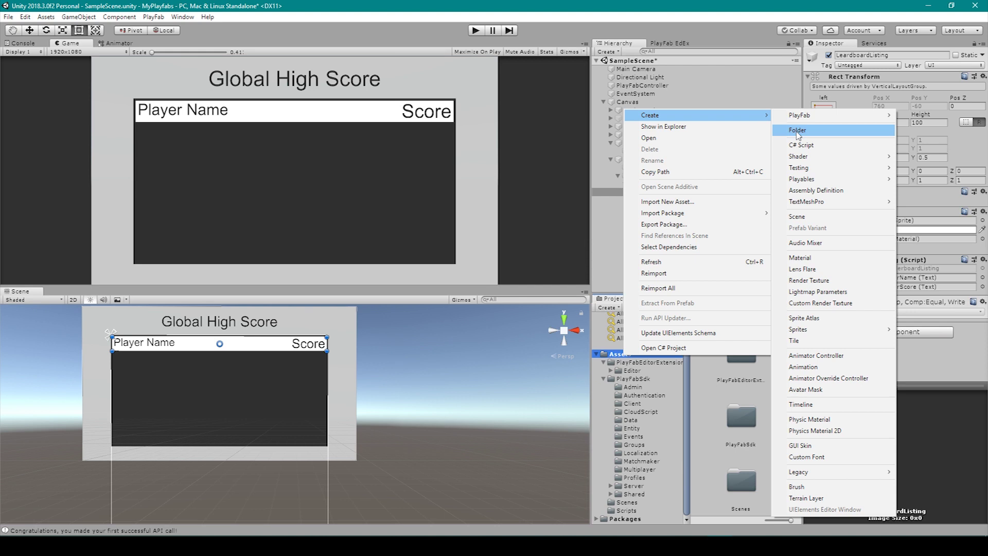
left_click(797, 131)
type("Prefabs")
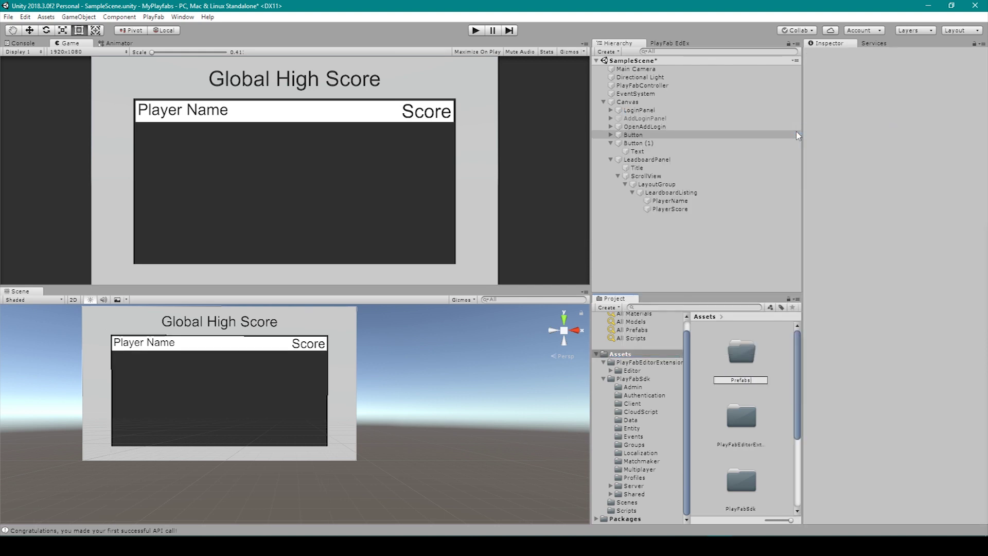
key("Return")
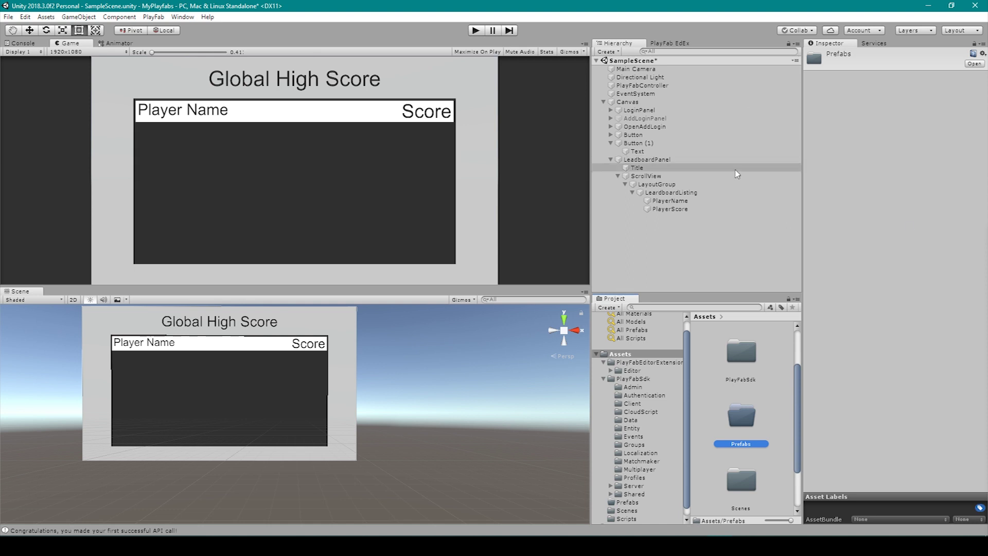
- Make LeardboardListing a prefab in the Prefabs folder and delete it from the scene
left_click(704, 193)
left_click_drag(681, 196, 736, 436)
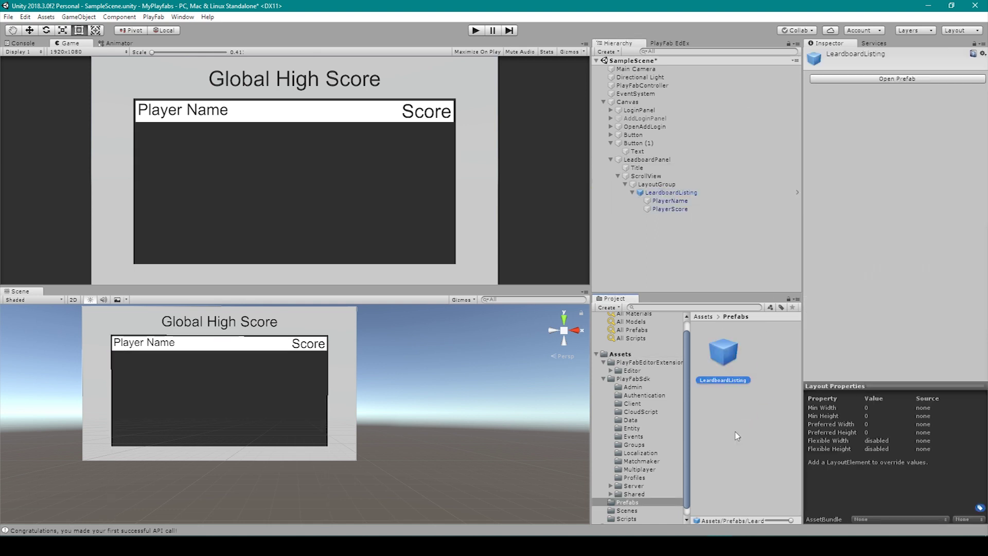
left_click_drag(715, 333, 695, 194)
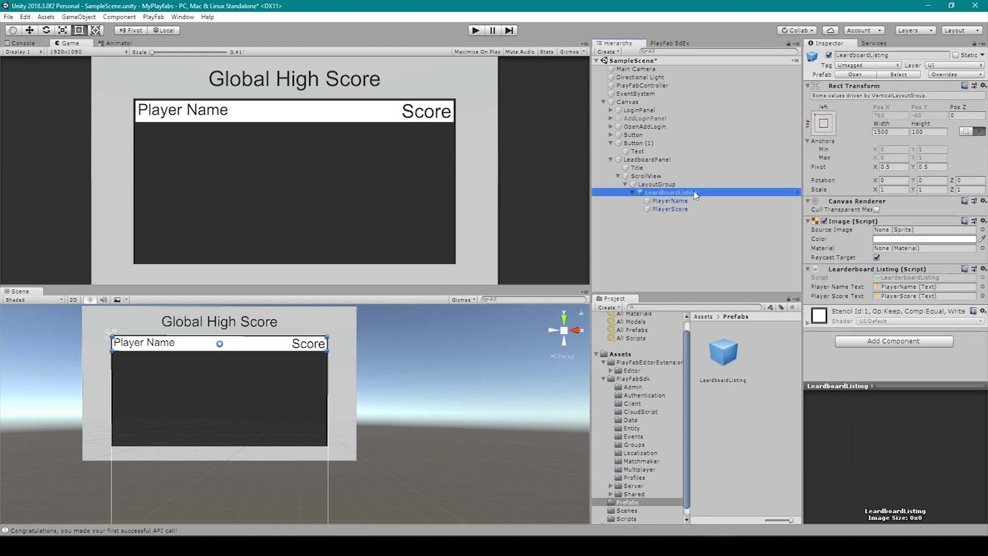
key("Delete")
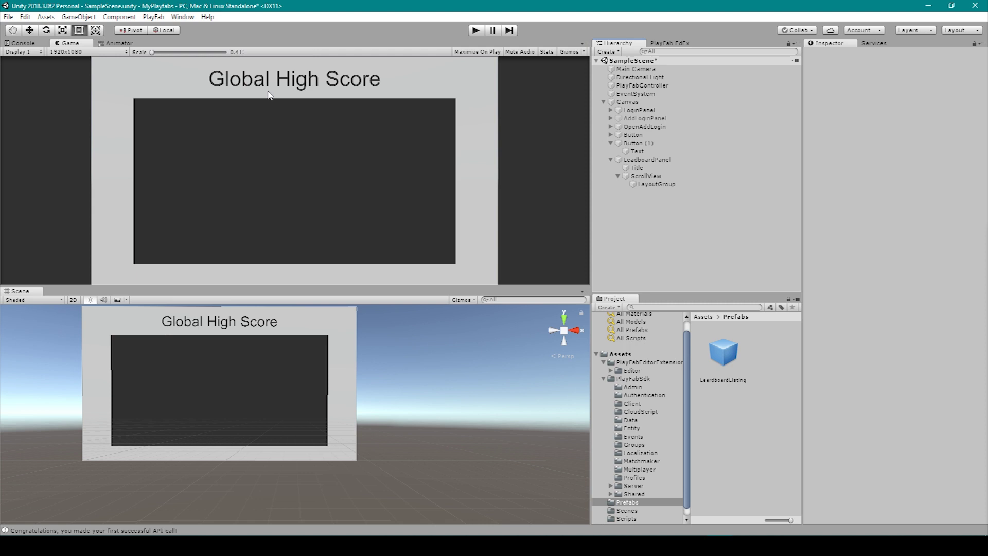
left_click(638, 168)
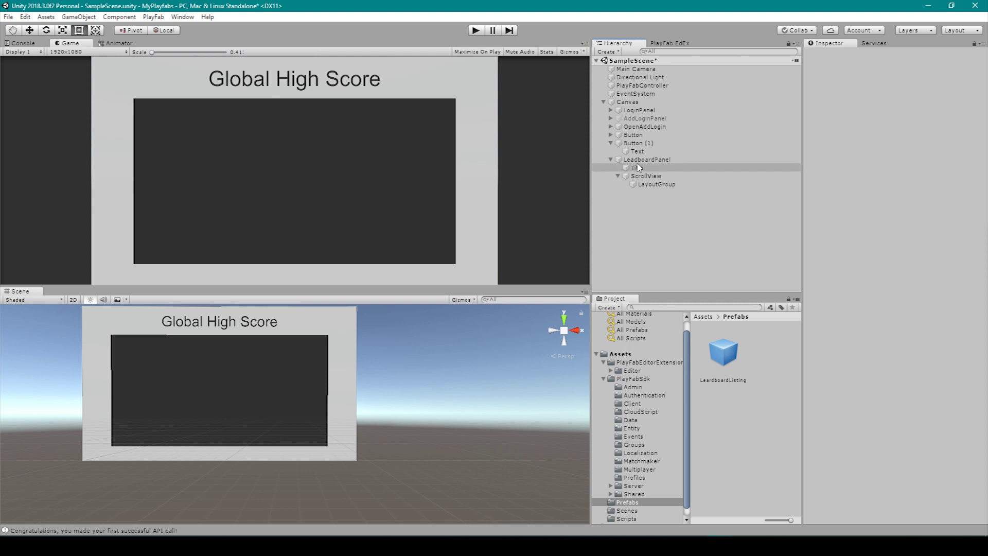
left_click(639, 164)
right_click(638, 164)
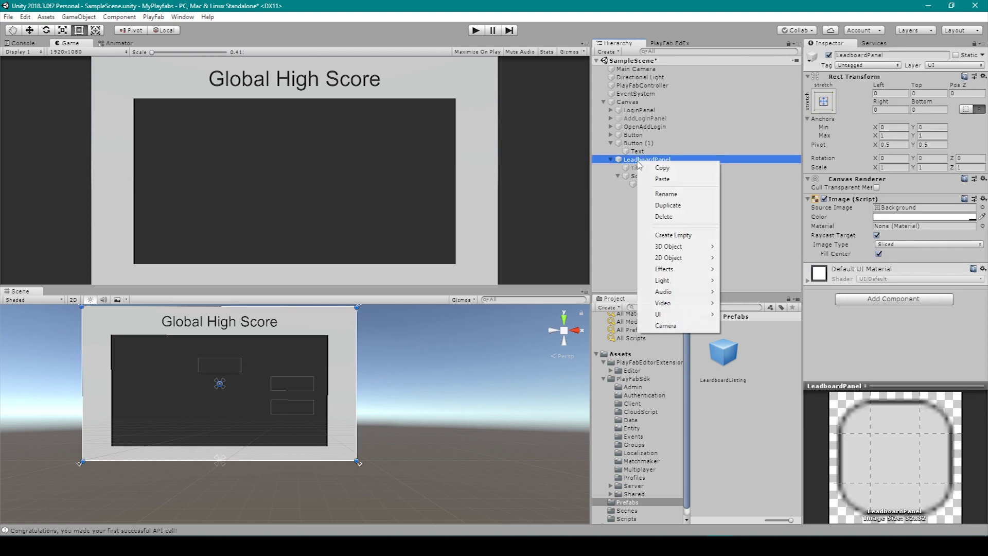
- Add a 100×100 Button inside LeadboardPanel and rename it CloseButton
mouse_move(674, 315)
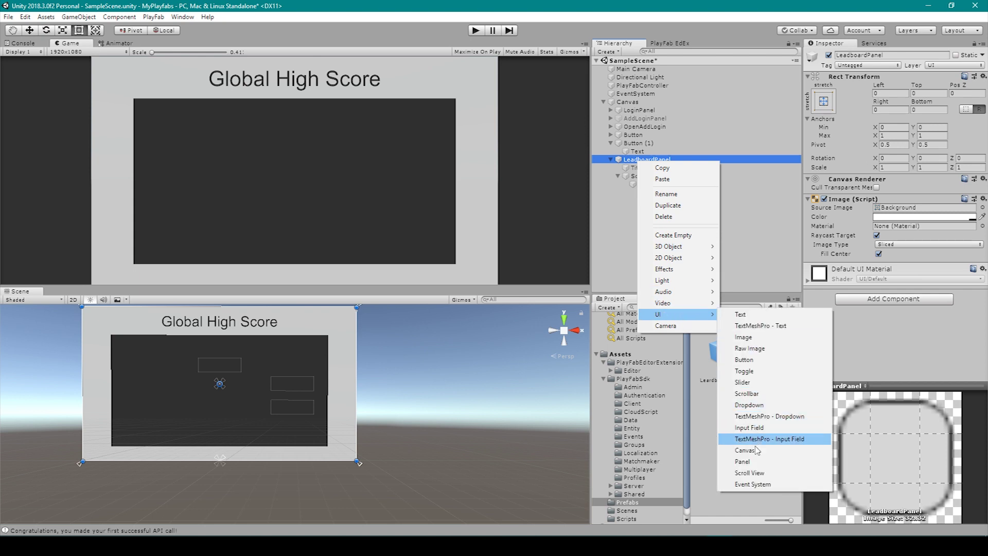
left_click(743, 359)
left_click(895, 111)
type("100")
key("Tab")
type("100")
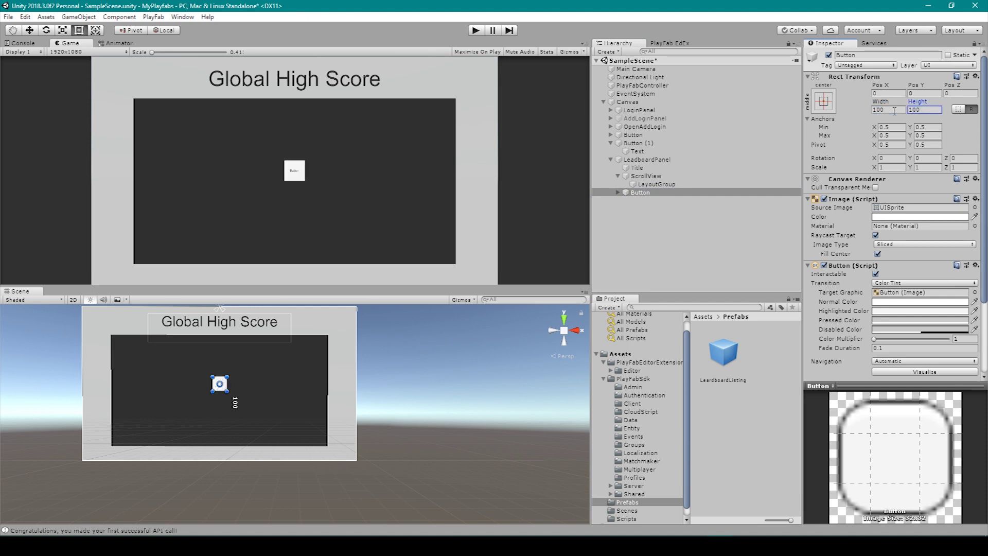
left_click(642, 193)
left_click(644, 194)
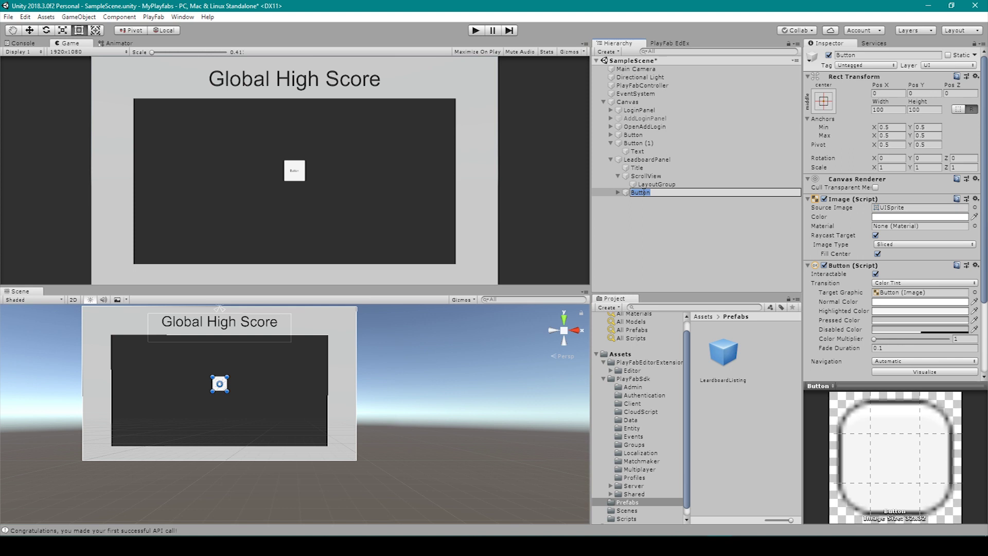
type("CloseButton")
key("Return")
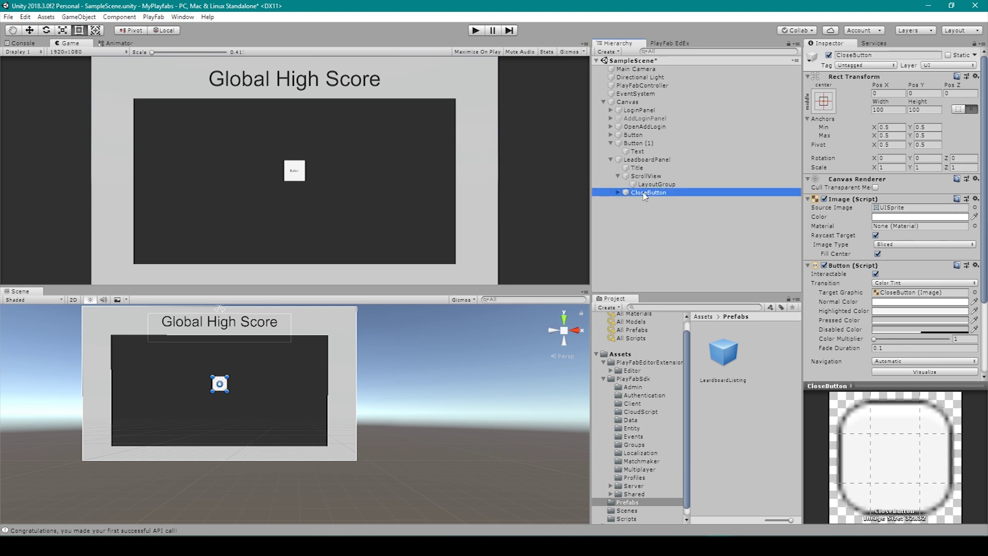
- Change the CloseButton's label text to 'X' with Best Fit enabled
left_click(617, 193)
left_click(634, 201)
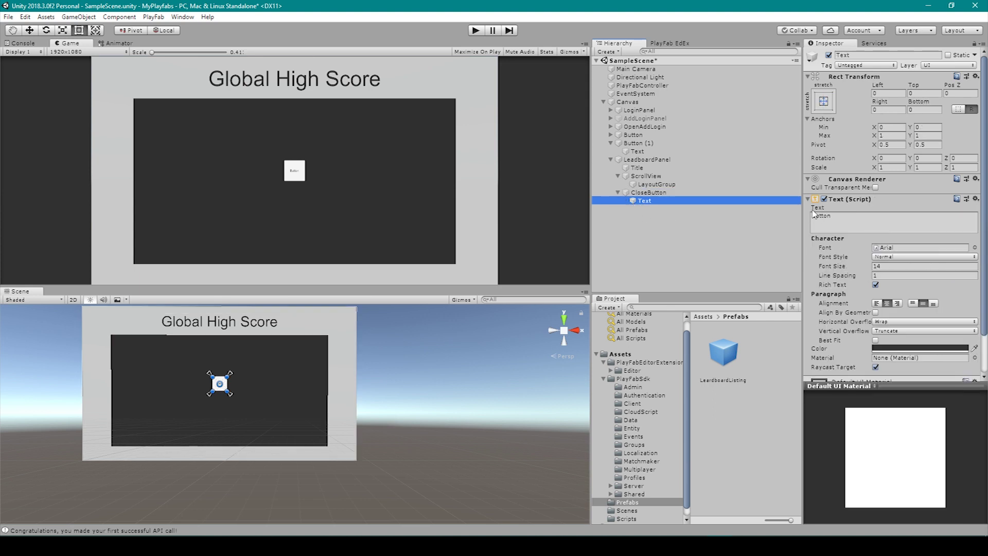
left_click(812, 215)
type("X")
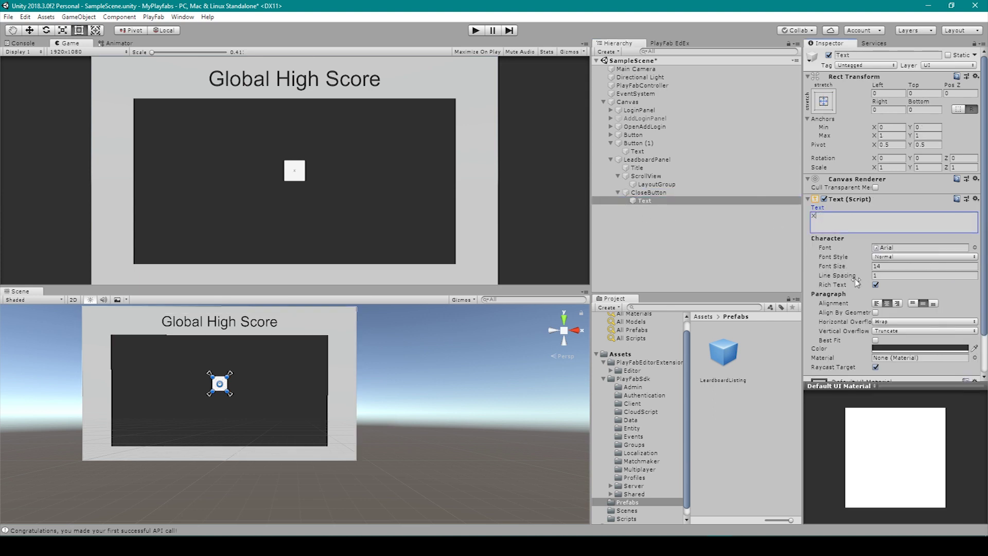
left_click(875, 340)
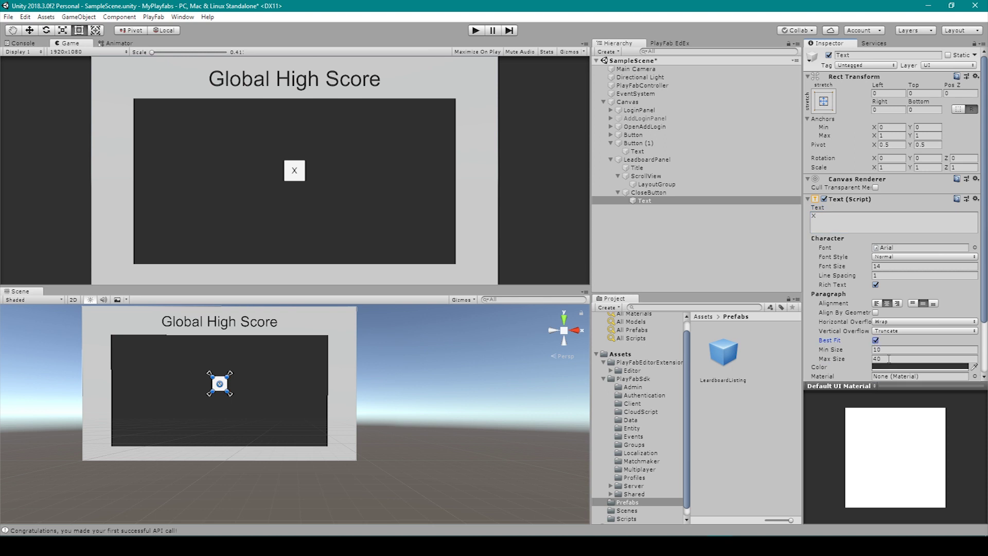
left_click(658, 193)
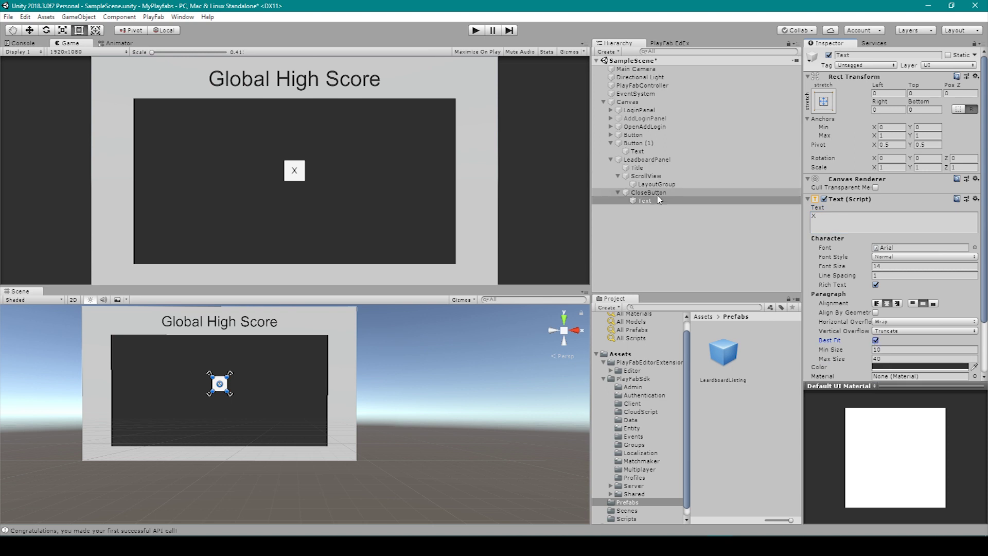
left_click(890, 217)
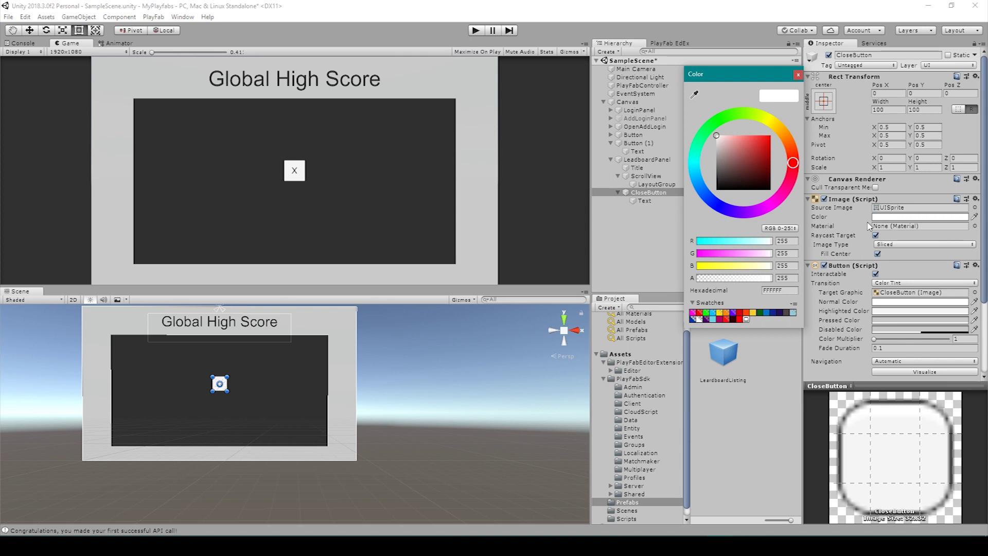
- Color the CloseButton dark red and anchor it top-right at position -100, -100
left_click(769, 158)
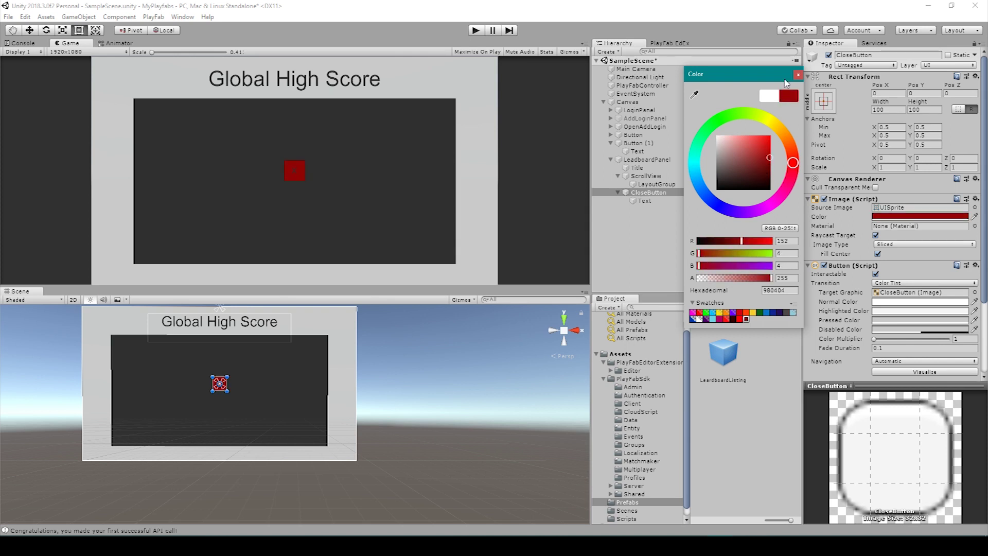
left_click(797, 75)
left_click(834, 109)
left_click(905, 183)
left_click(898, 102)
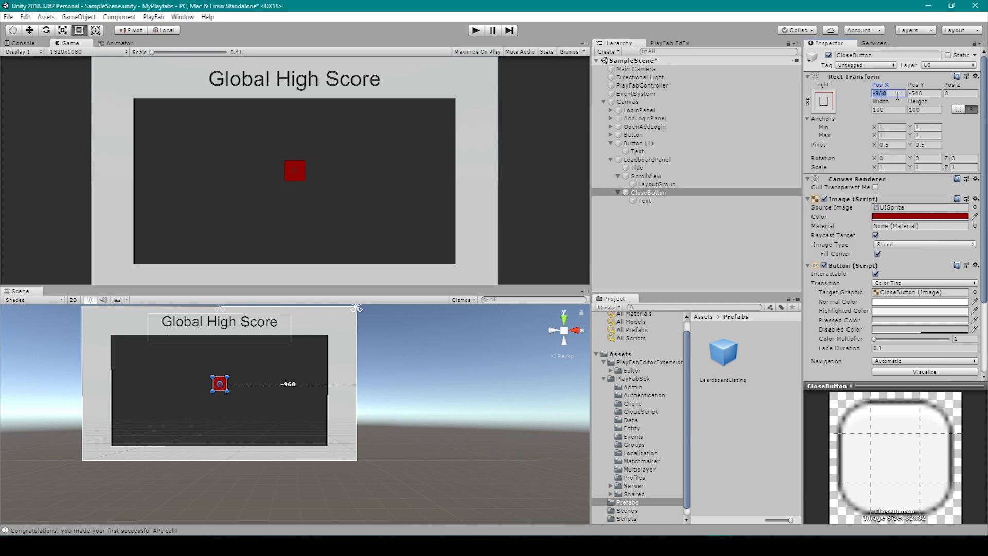